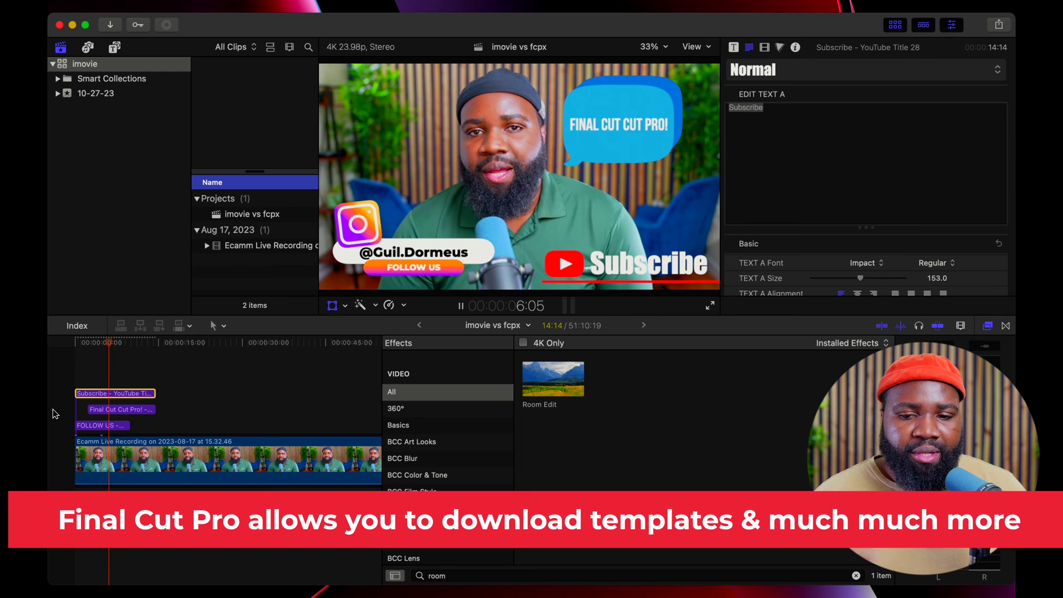
Step: Change the Subscribe title's text to 'Like' in the Text inspector
{"action": "key", "text": "space"}
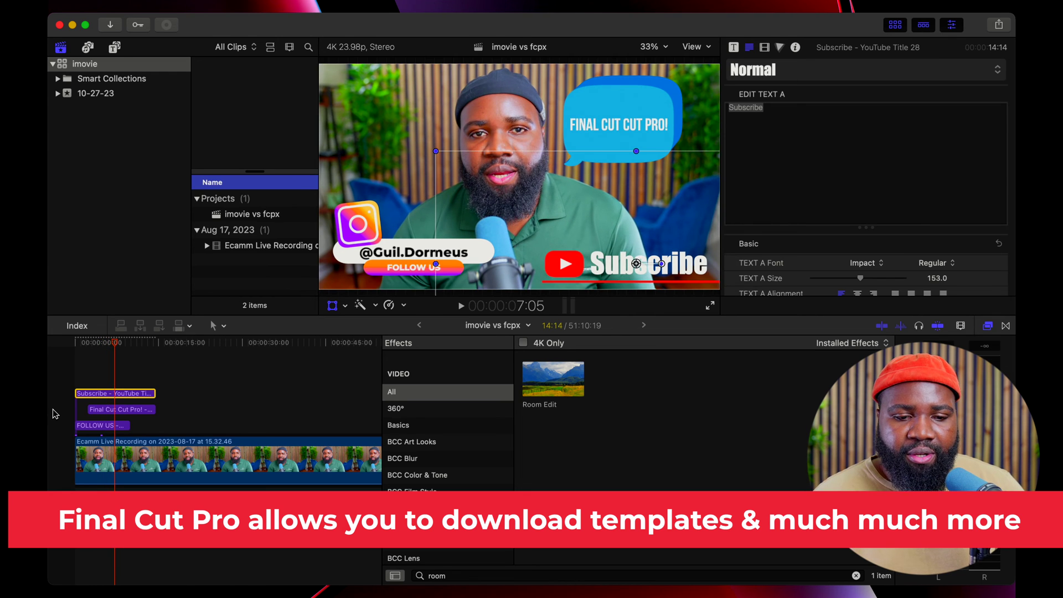
{"action": "left_click", "coordinate": [164, 382]}
{"action": "scroll", "coordinate": [305, 389], "scroll_direction": "right", "scroll_amount": 3}
{"action": "scroll", "coordinate": [305, 390], "scroll_direction": "left", "scroll_amount": 3}
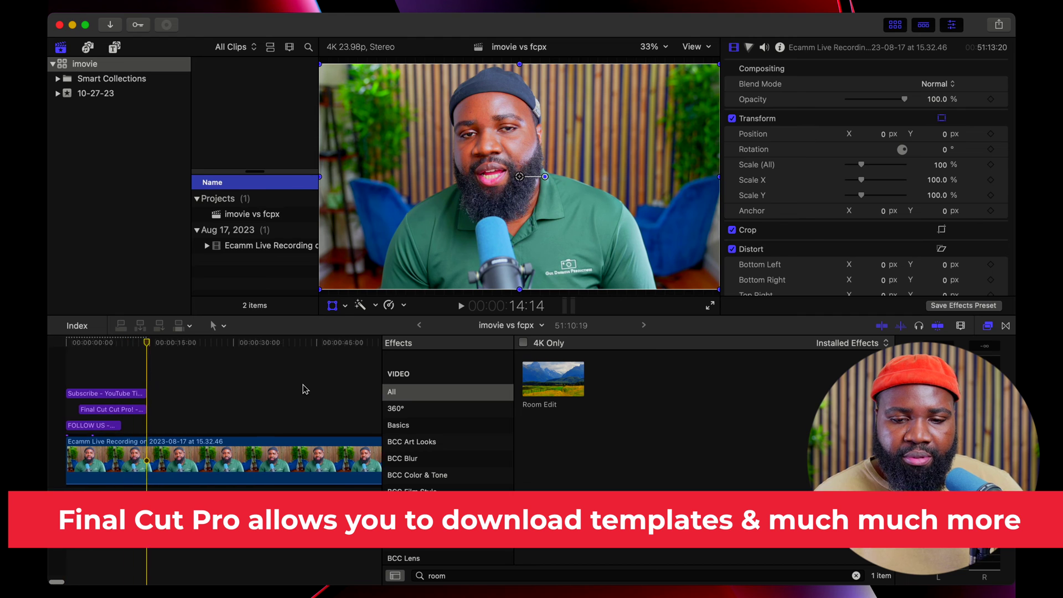
{"action": "left_click", "coordinate": [586, 128]}
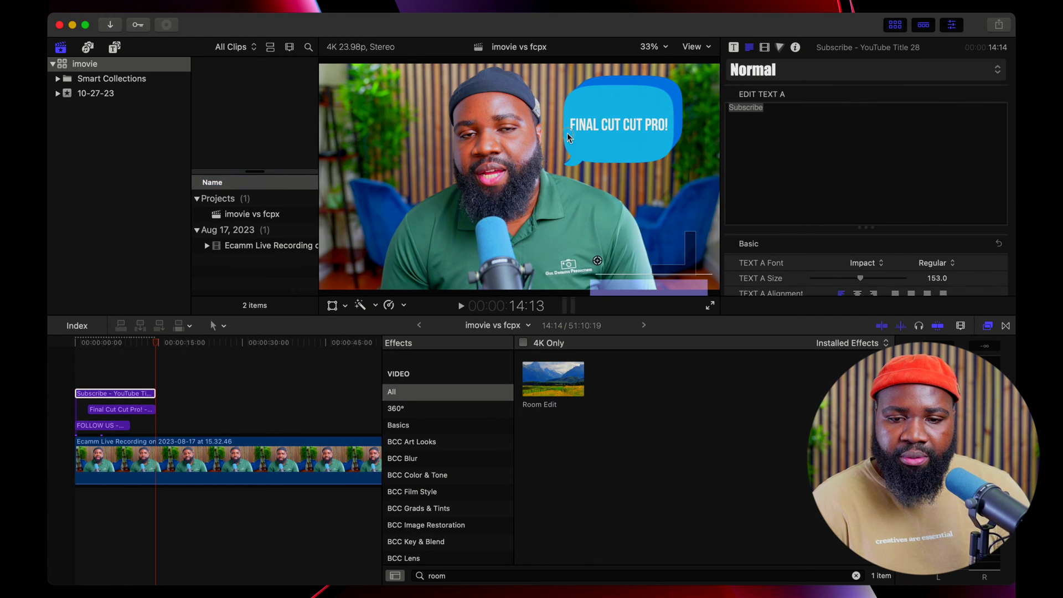
{"action": "left_click", "coordinate": [780, 138]}
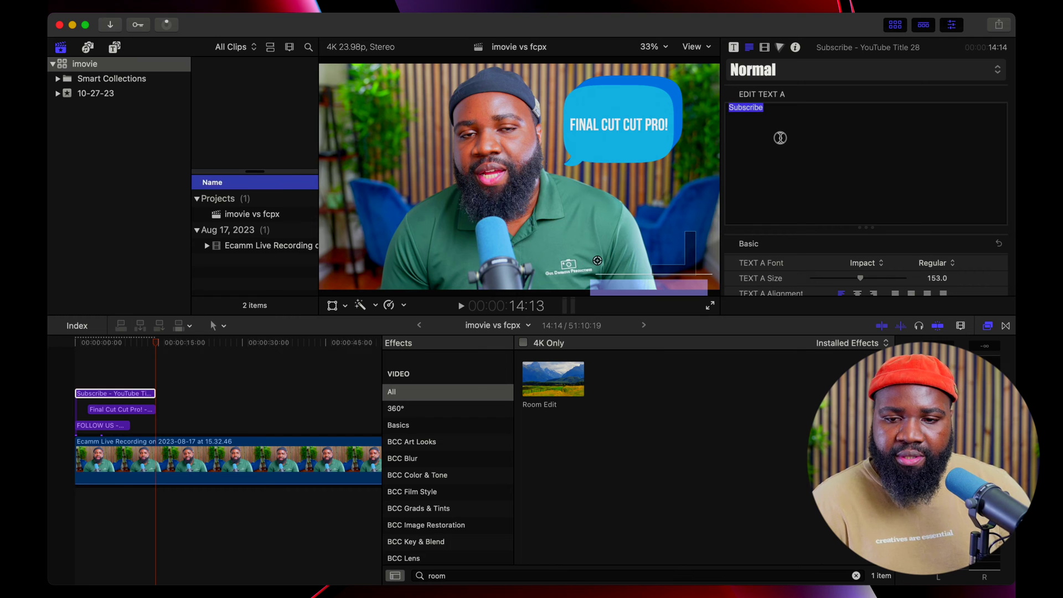
{"action": "type", "text": "Hi"}
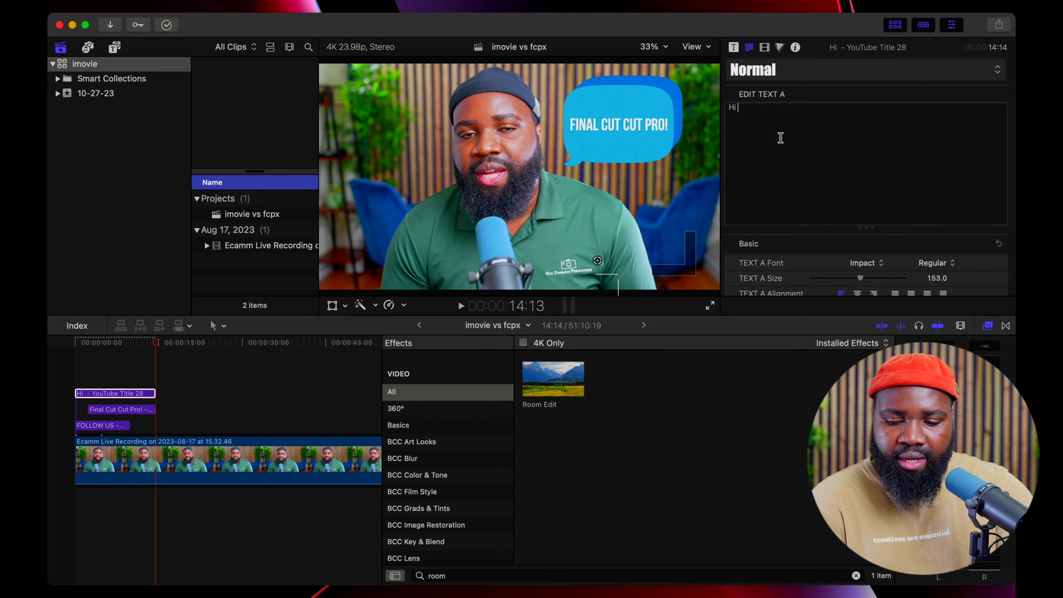
{"action": "key", "text": "BackSpace"}
{"action": "type", "text": "Like"}
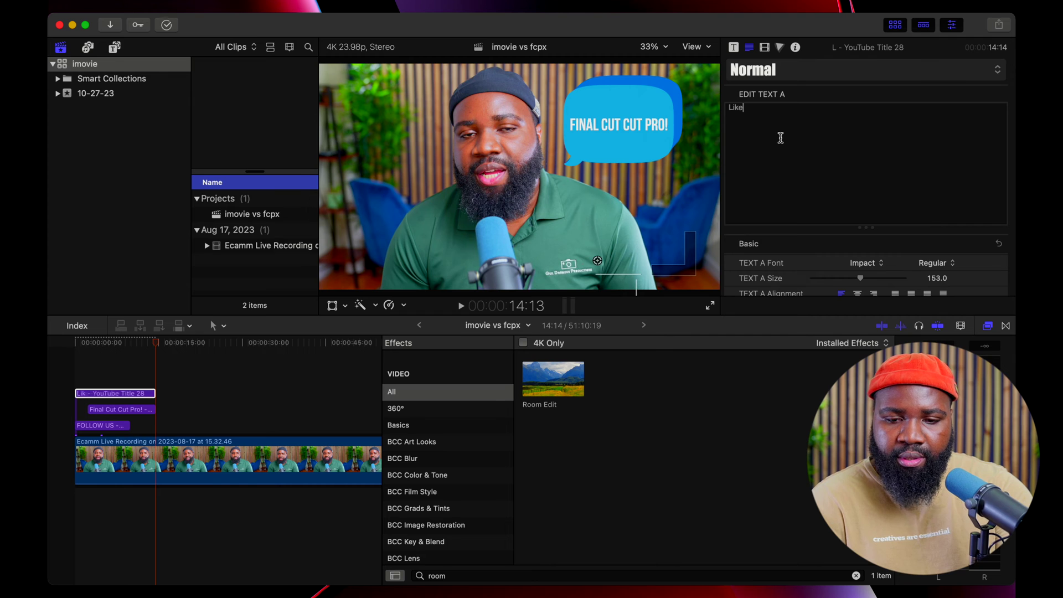
{"action": "left_click", "coordinate": [201, 363]}
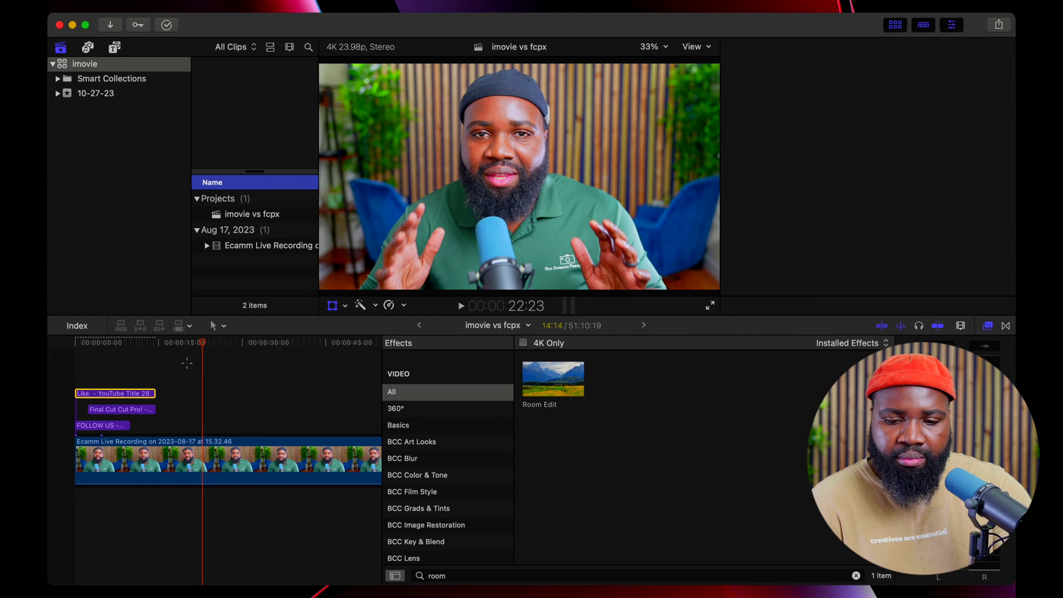
Step: Play the edit from the start, then retype the speech bubble as 'Hello'
{"action": "left_click", "coordinate": [76, 373]}
{"action": "key", "text": "space"}
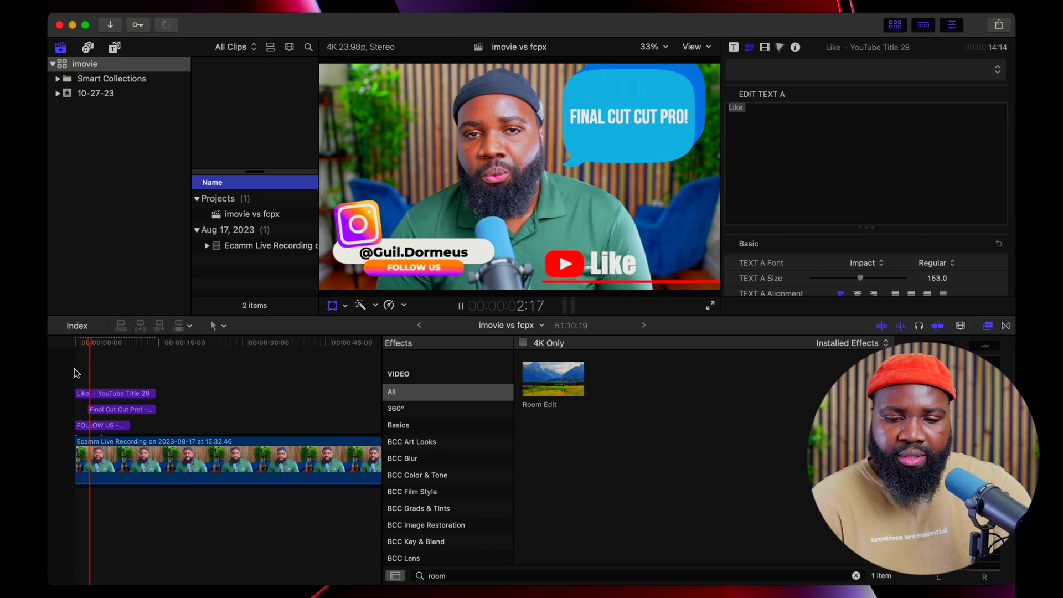
{"action": "key", "text": "space"}
{"action": "double_click", "coordinate": [619, 129]}
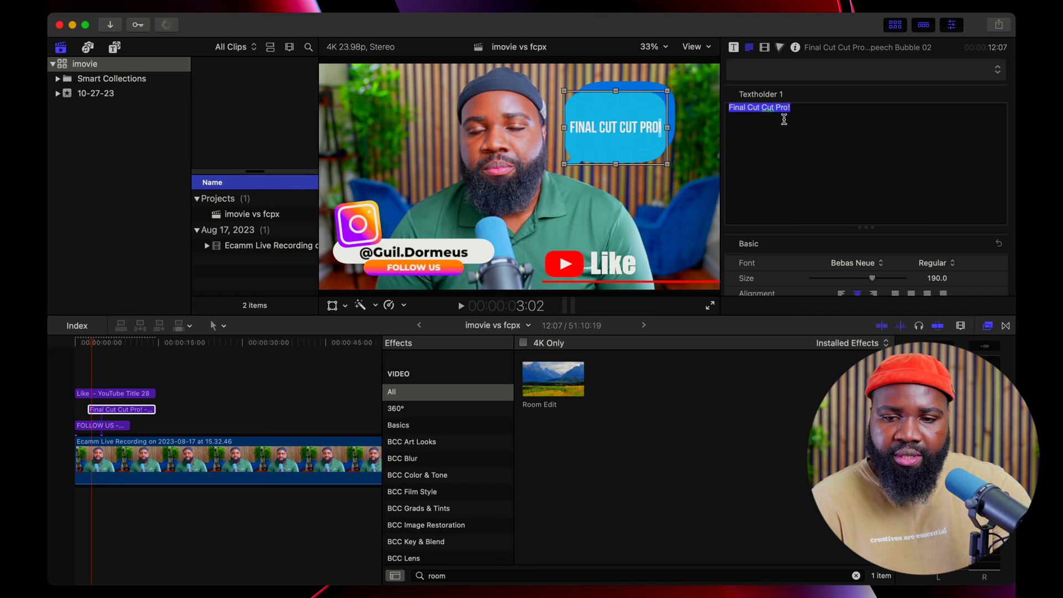
{"action": "type", "text": "Hello"}
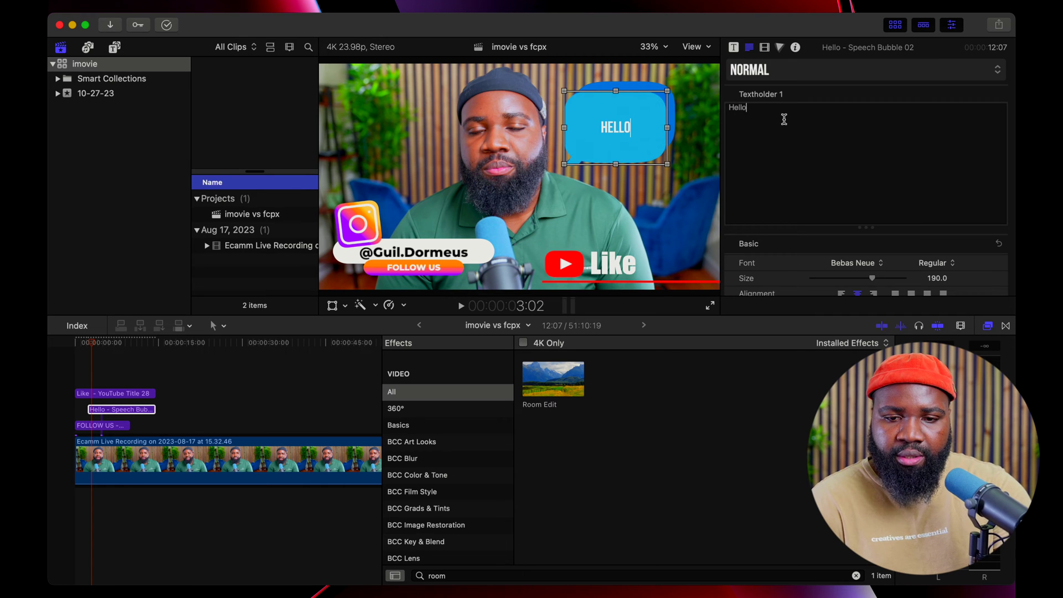
{"action": "left_click", "coordinate": [107, 391]}
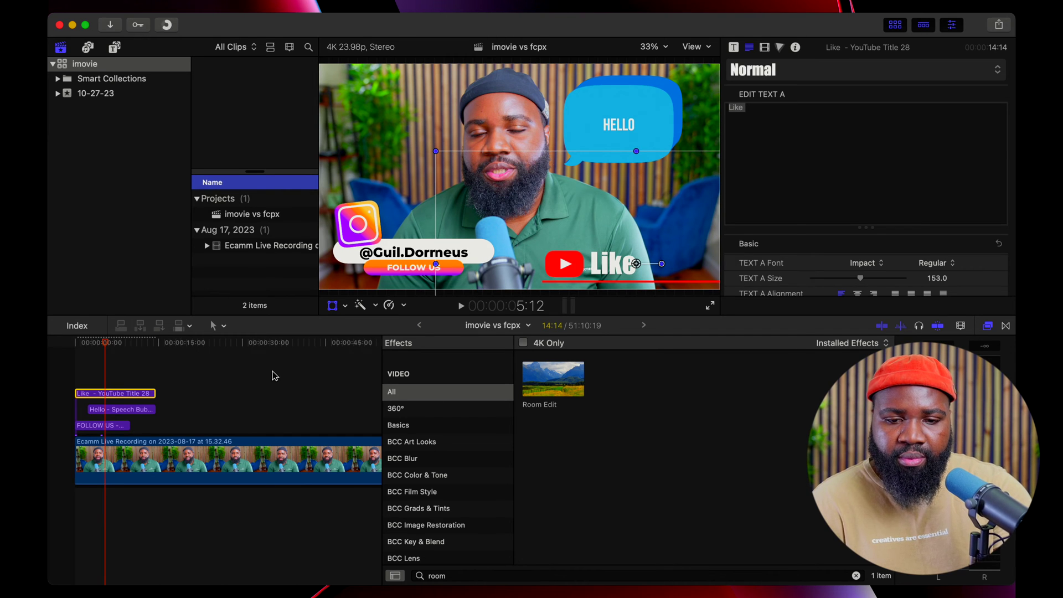
{"action": "left_click", "coordinate": [455, 436]}
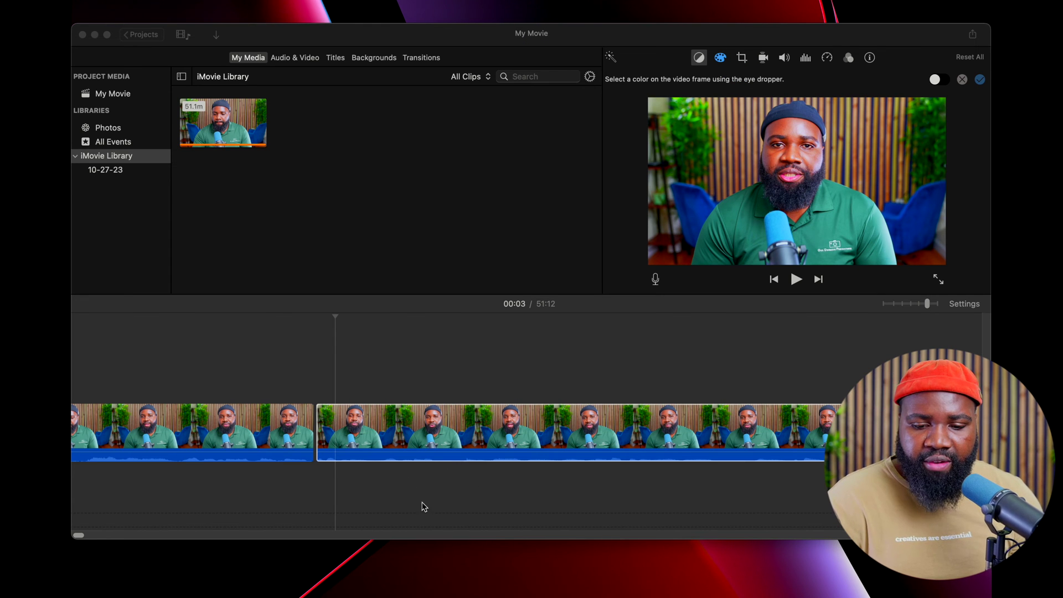
{"action": "key", "text": "super+Tab"}
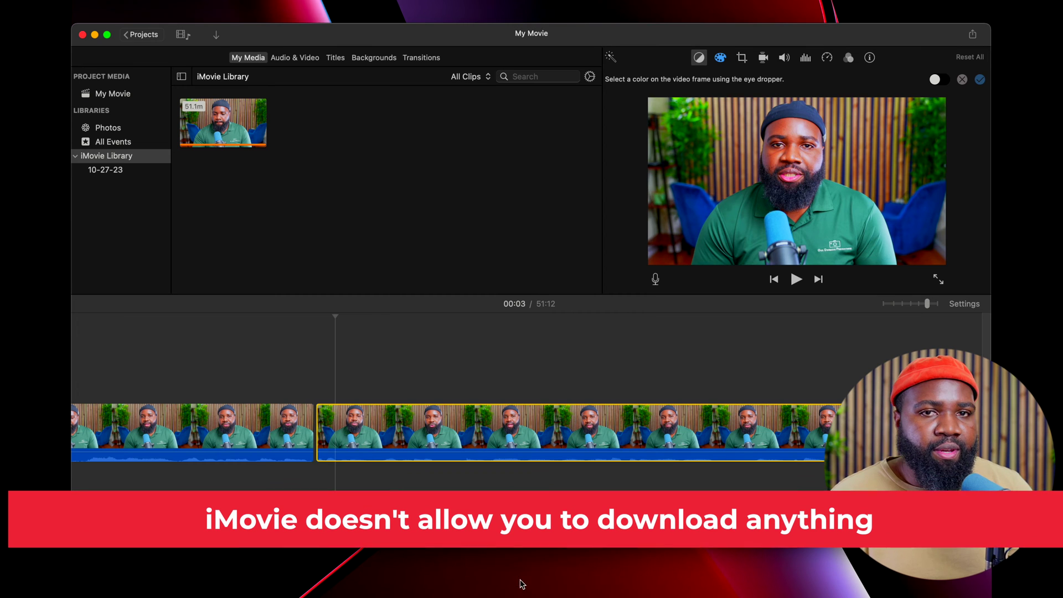
{"action": "scroll", "coordinate": [186, 386], "scroll_direction": "left", "scroll_amount": 5}
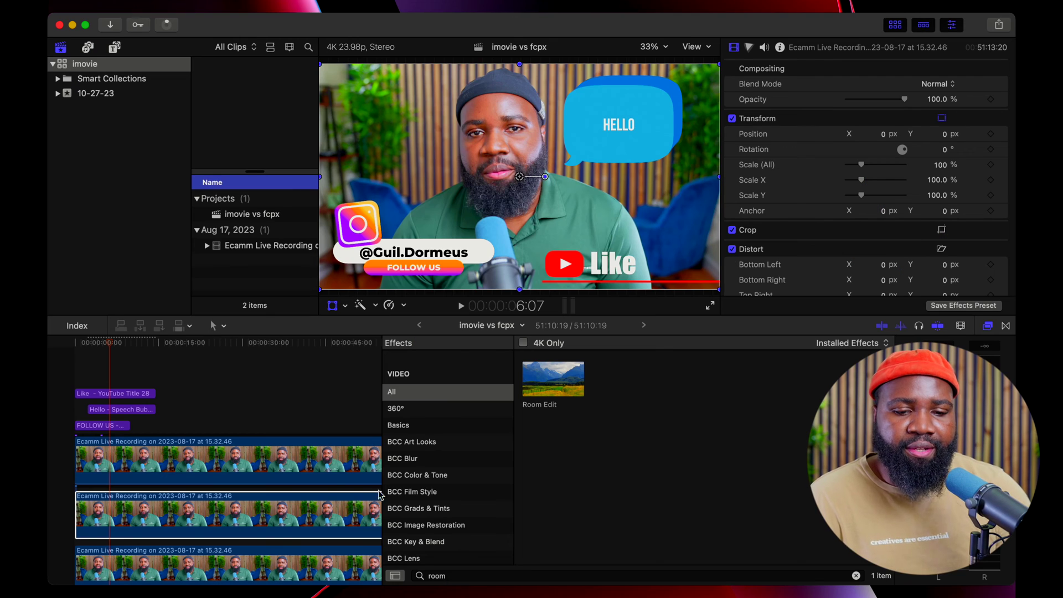
Step: Move the scaled interview clip into the upper right as a picture-in-picture inset
{"action": "scroll", "coordinate": [208, 434], "scroll_direction": "down", "scroll_amount": 2}
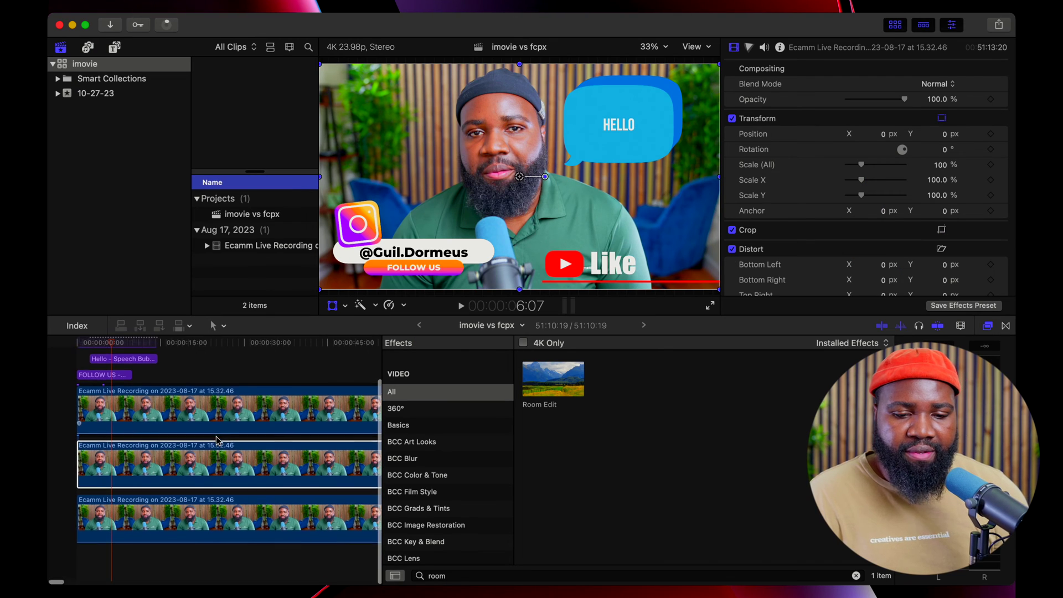
{"action": "left_click", "coordinate": [89, 383]}
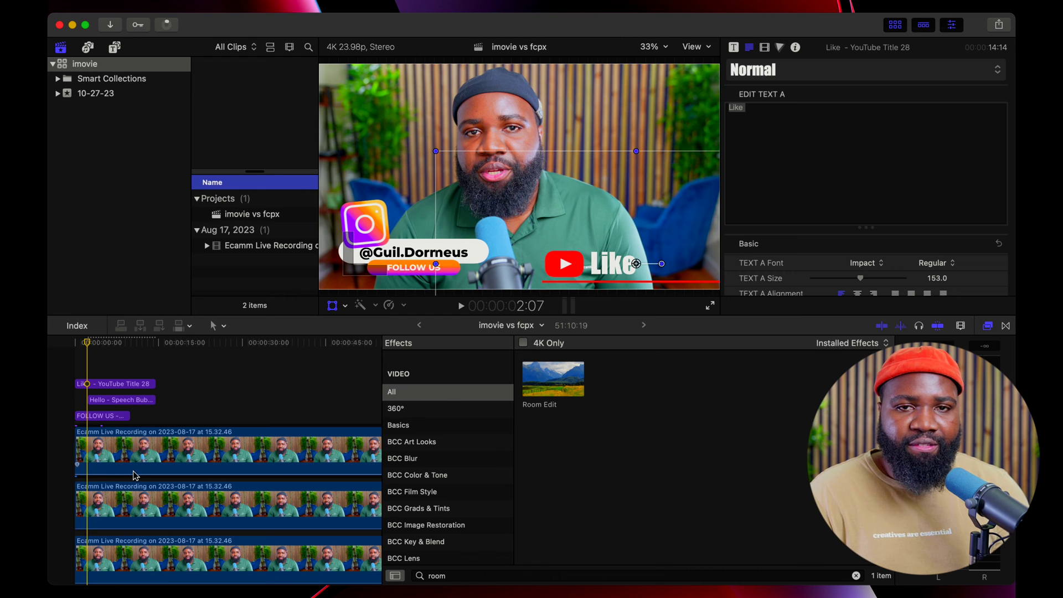
{"action": "left_click", "coordinate": [148, 458]}
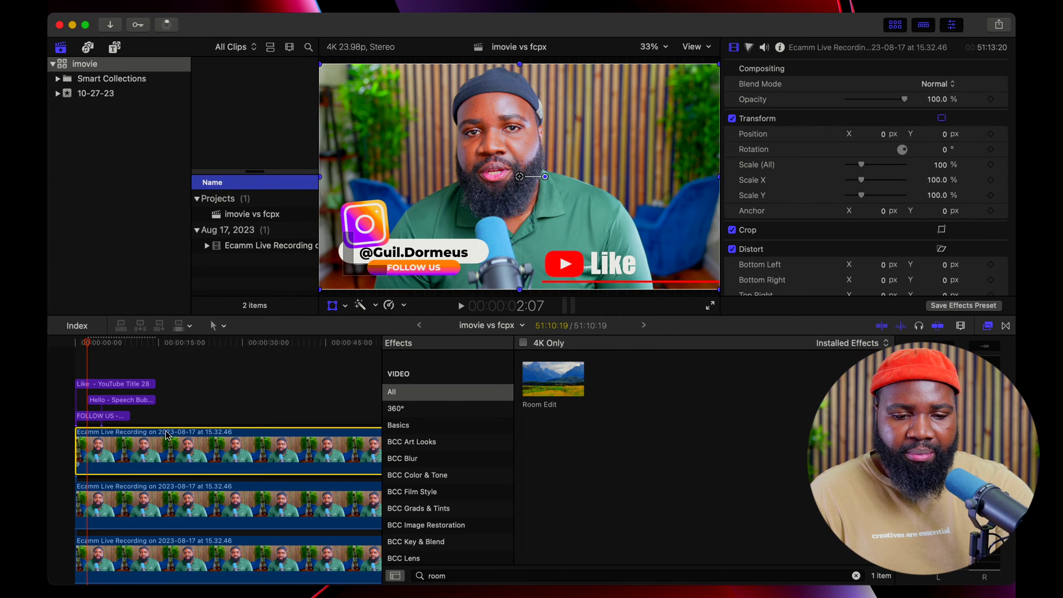
{"action": "left_click_drag", "start_coordinate": [319, 291], "coordinate": [424, 227]}
{"action": "left_click_drag", "start_coordinate": [467, 180], "coordinate": [525, 159]}
{"action": "left_click", "coordinate": [85, 376]}
Step: Toggle the Like title off and on, play the layered edit, then move iMovie's overlay clip to the start
{"action": "left_click", "coordinate": [85, 382]}
{"action": "key", "text": "v"}
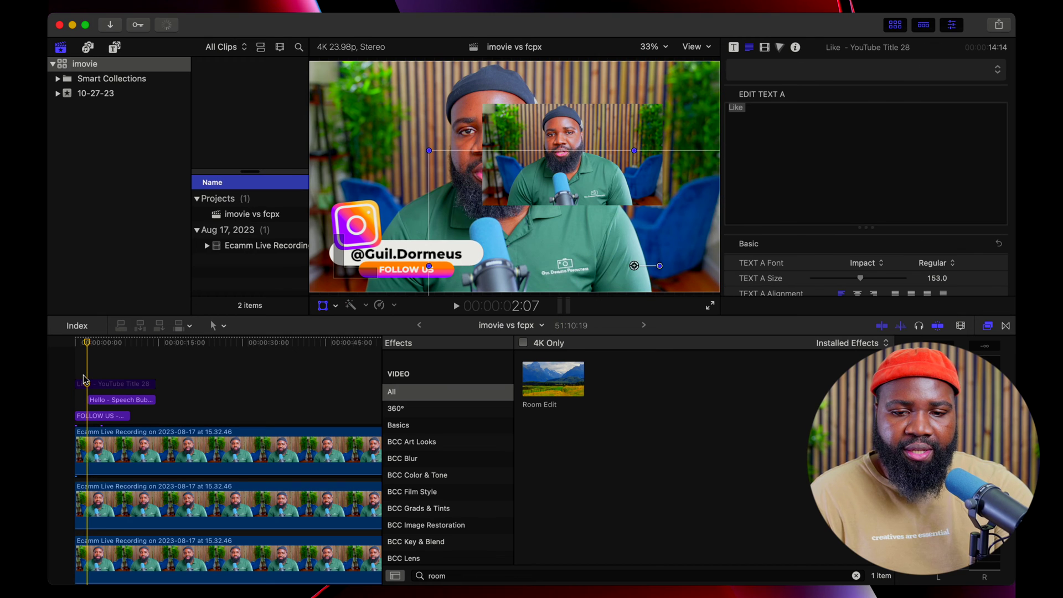
{"action": "key", "text": "v"}
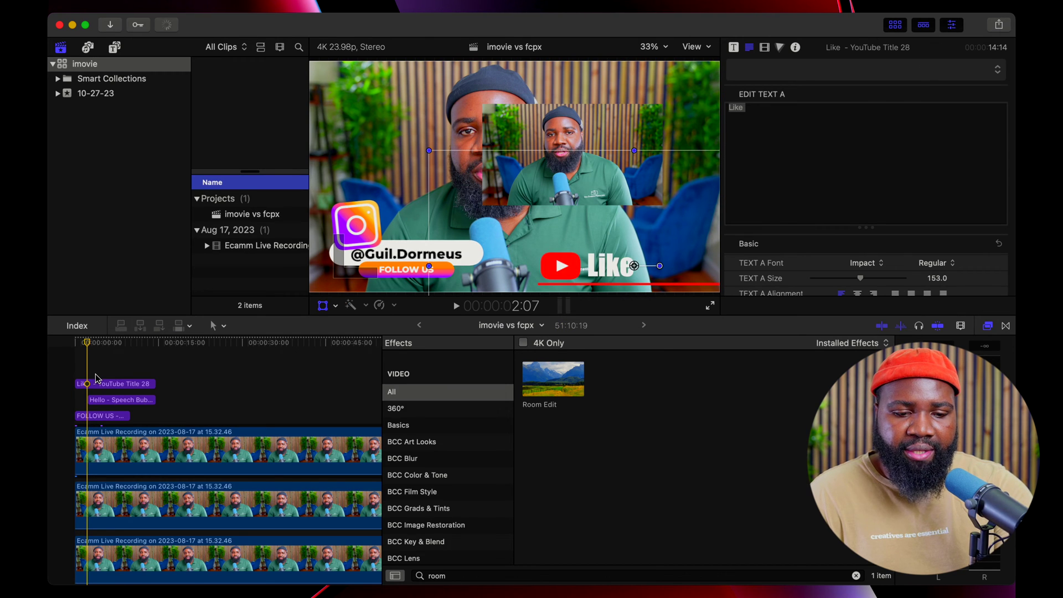
{"action": "key", "text": "Home"}
{"action": "key", "text": "space"}
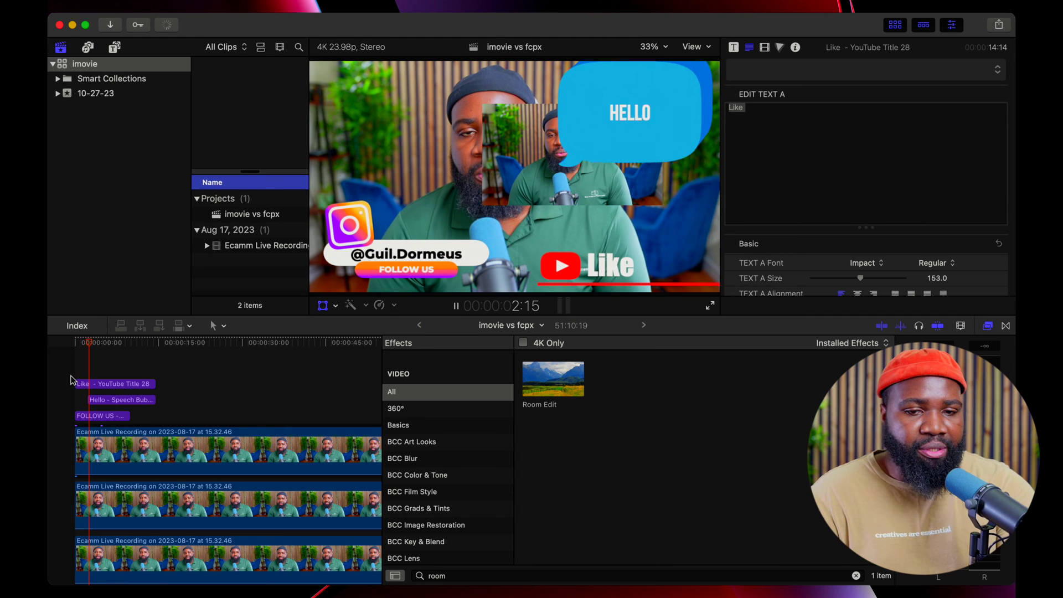
{"action": "key", "text": "space"}
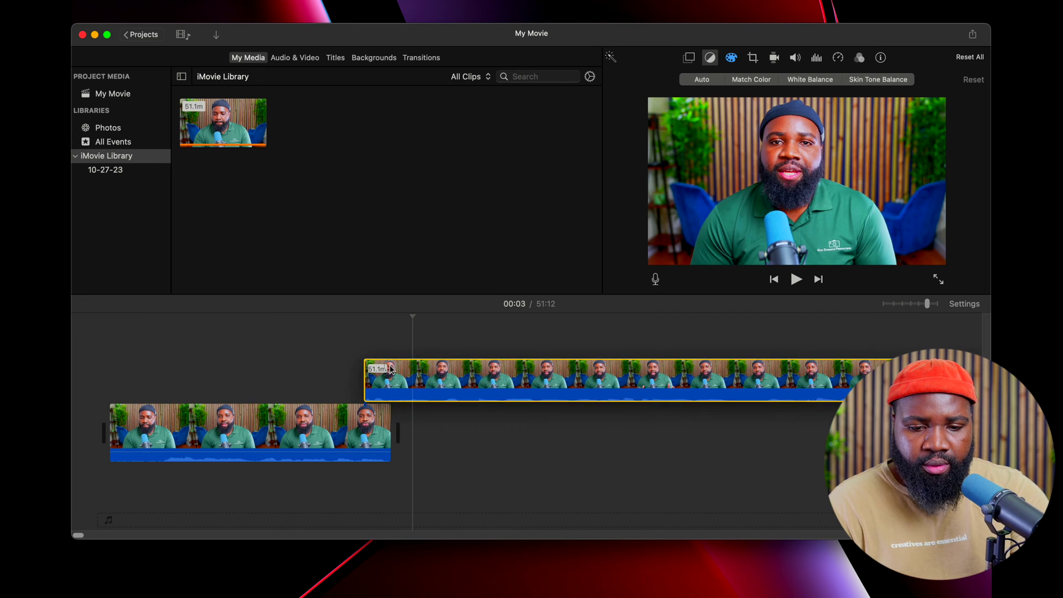
{"action": "left_click_drag", "start_coordinate": [470, 377], "coordinate": [208, 377]}
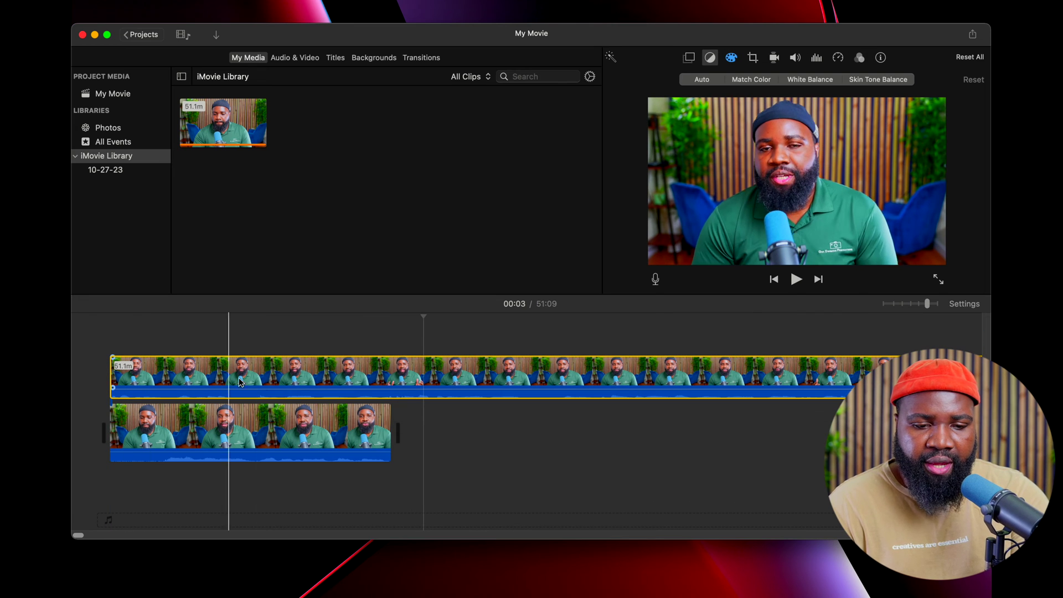
Step: Trim iMovie's overlay clip at the playhead and paste a copy after the first clip
{"action": "left_click", "coordinate": [403, 370]}
{"action": "key", "text": "alt+/"}
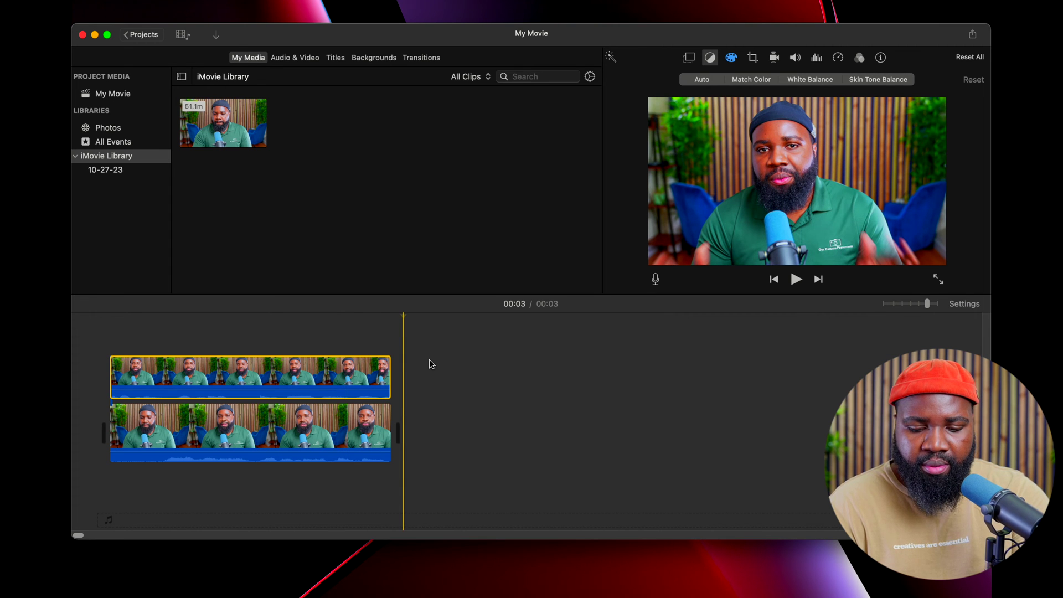
{"action": "key", "text": "super+c"}
{"action": "key", "text": "super+v"}
{"action": "left_click_drag", "start_coordinate": [421, 369], "coordinate": [423, 408]}
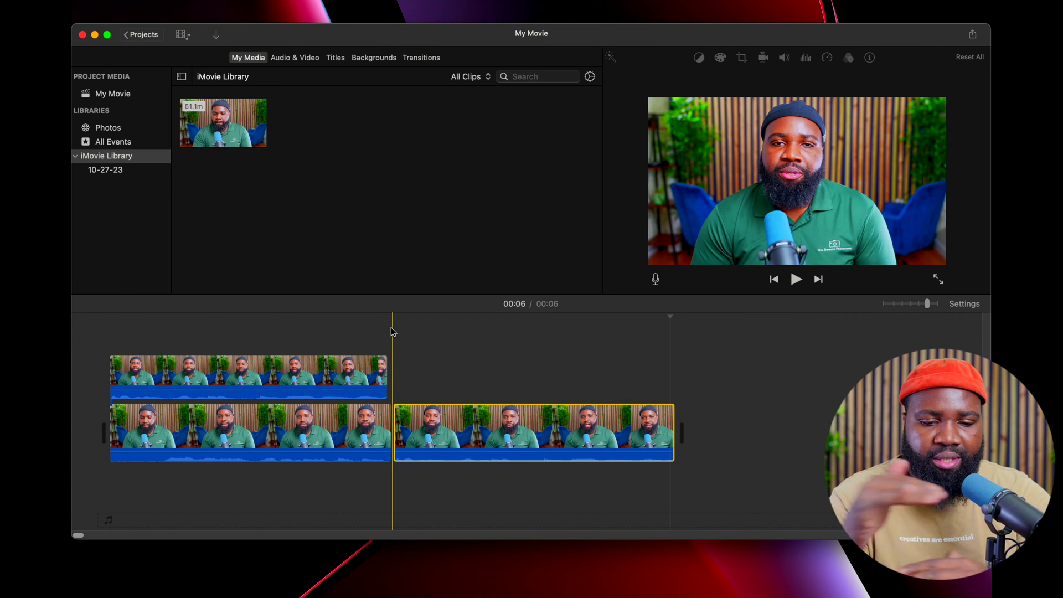
{"action": "left_click", "coordinate": [347, 377]}
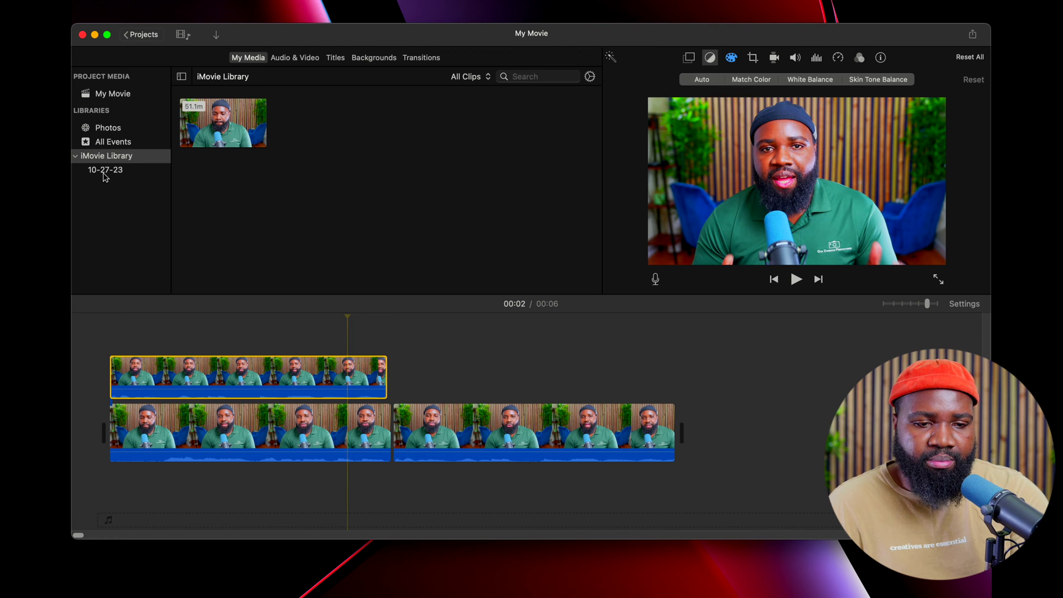
{"action": "left_click", "coordinate": [230, 172]}
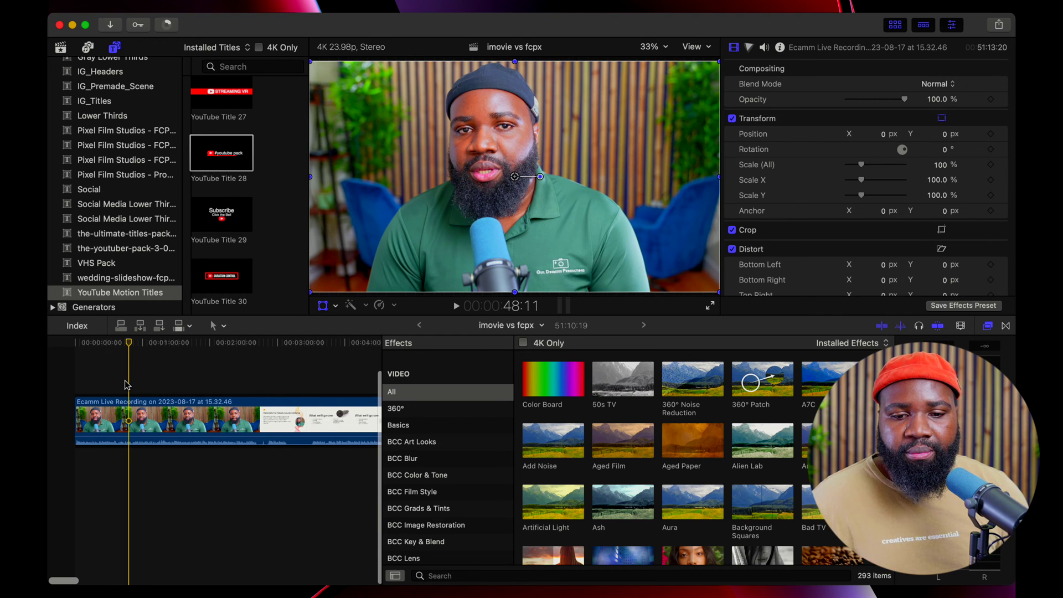
Step: Open the interview clip's colour controls and switch the correction to the Color Board
{"action": "left_click", "coordinate": [289, 398]}
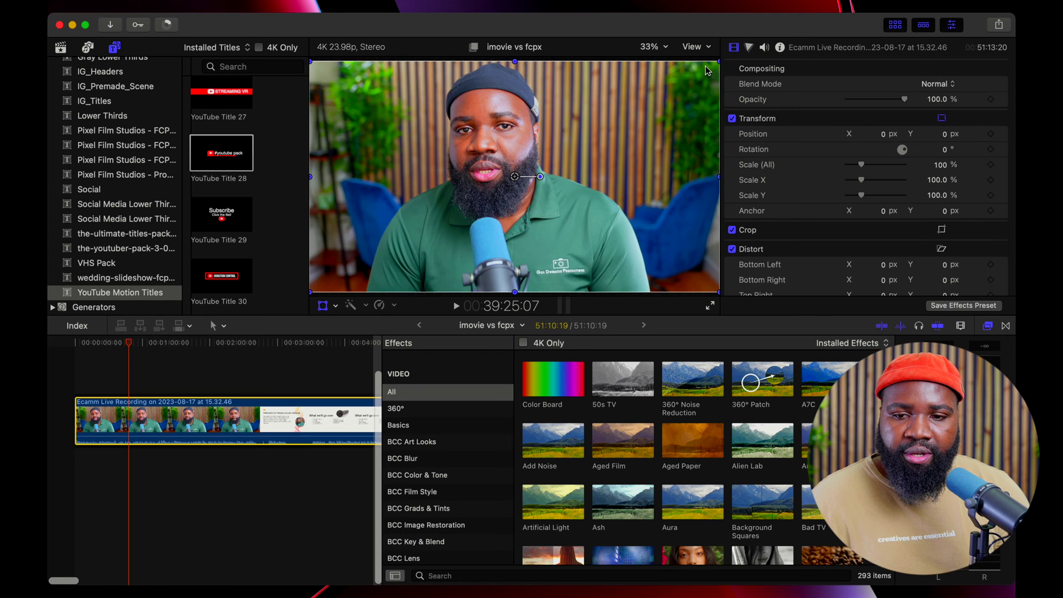
{"action": "left_click", "coordinate": [749, 47]}
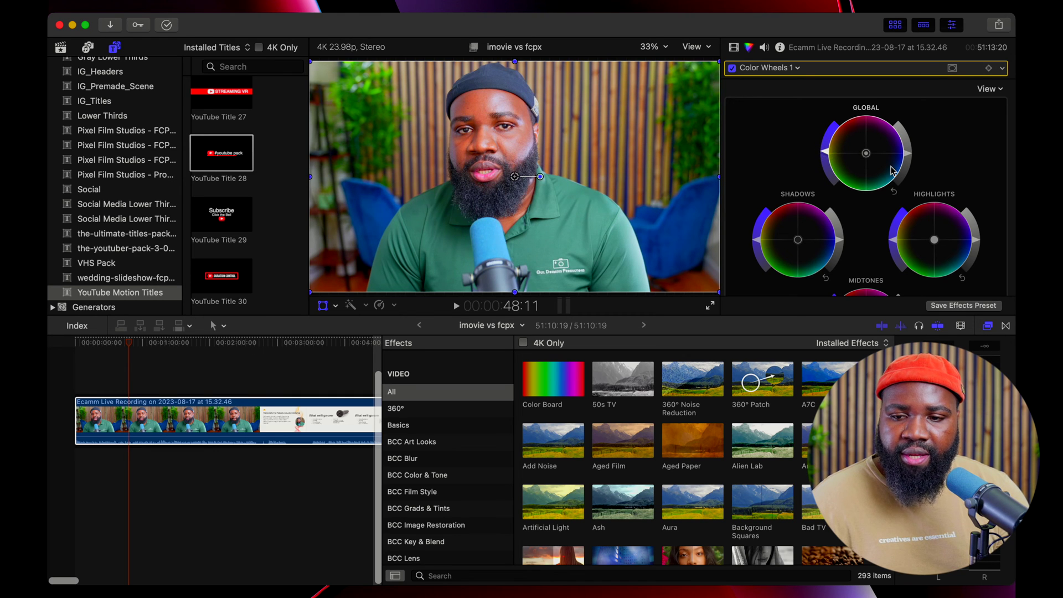
{"action": "key", "text": "super+z"}
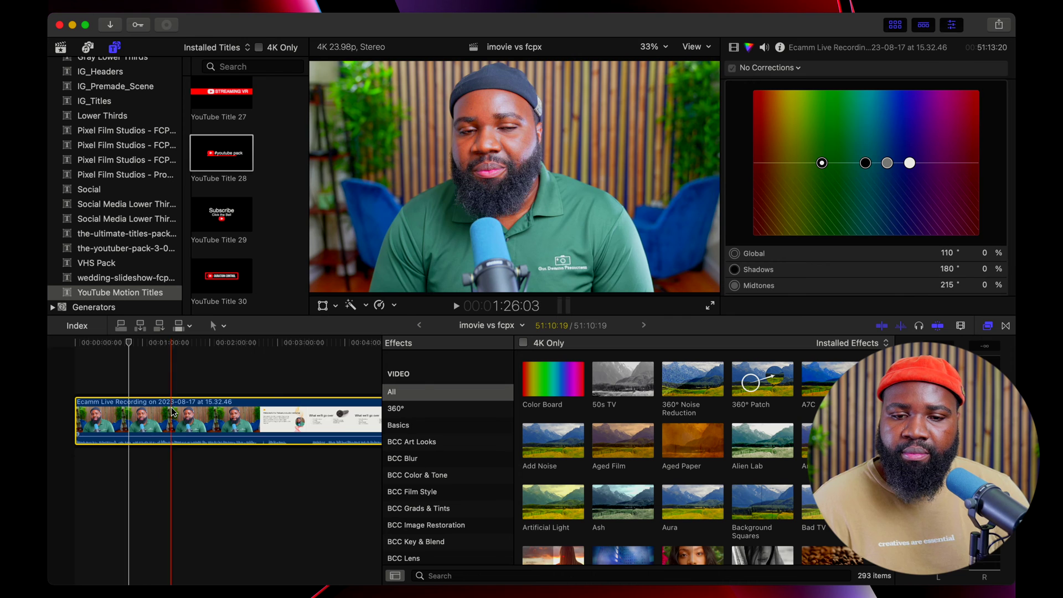
{"action": "left_click", "coordinate": [155, 396]}
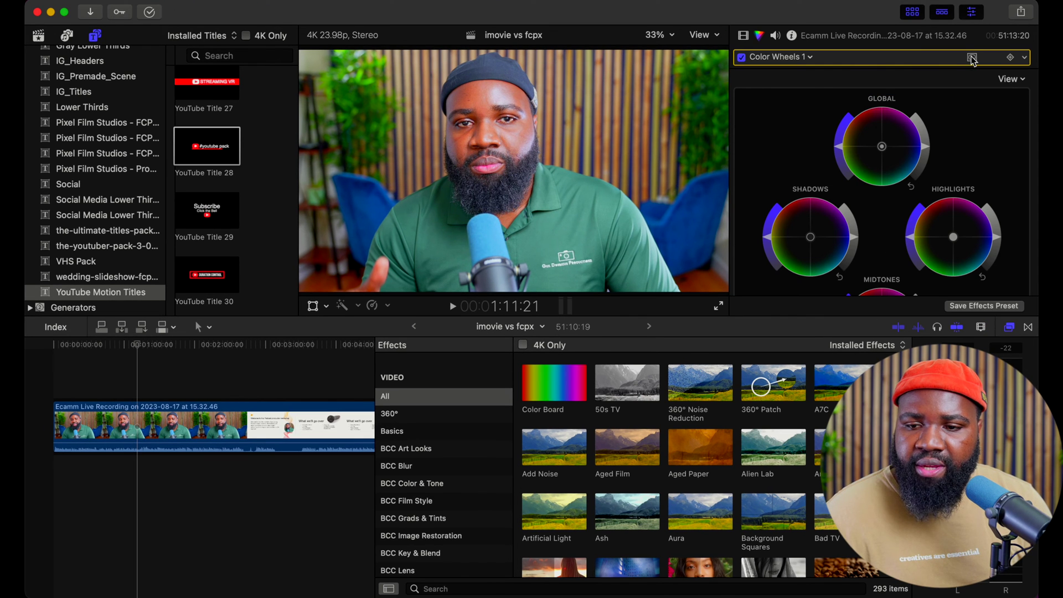
Step: Add a shape mask to Color Wheels 1, fit a narrow ellipse over the face, and tint it orange-red
{"action": "left_click", "coordinate": [972, 57]}
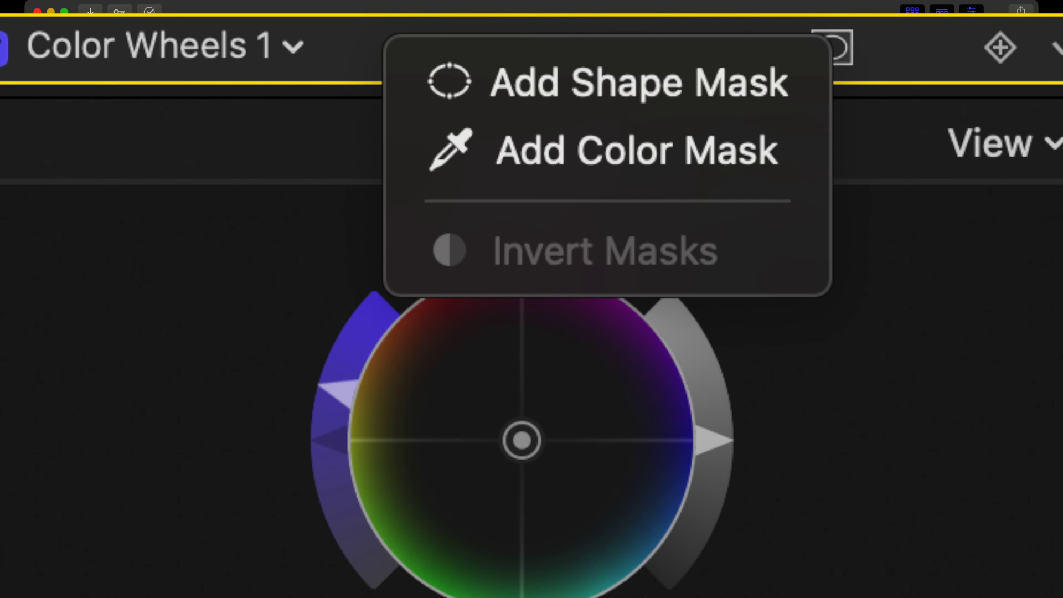
{"action": "left_click", "coordinate": [637, 82]}
{"action": "left_click_drag", "start_coordinate": [570, 171], "coordinate": [550, 169]}
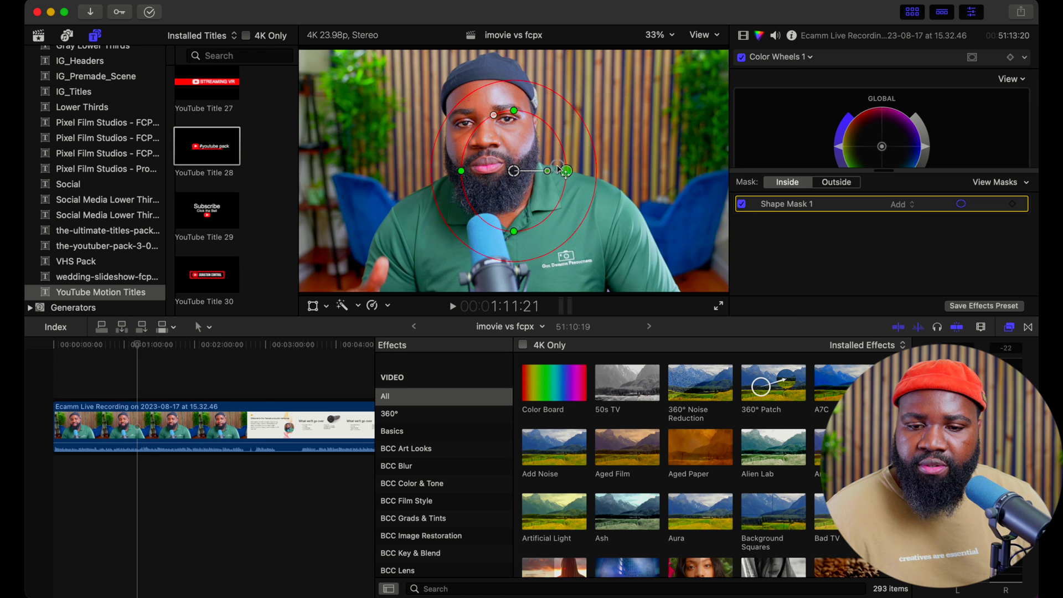
{"action": "left_click_drag", "start_coordinate": [514, 231], "coordinate": [515, 213]}
{"action": "left_click_drag", "start_coordinate": [508, 170], "coordinate": [478, 128]}
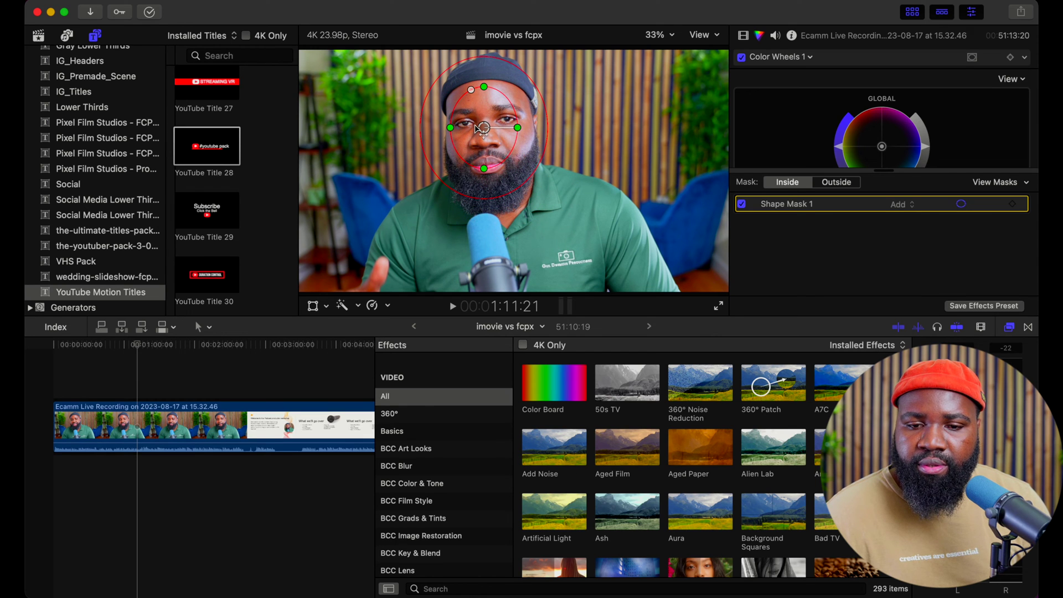
{"action": "scroll", "coordinate": [858, 131], "scroll_direction": "down", "scroll_amount": 3}
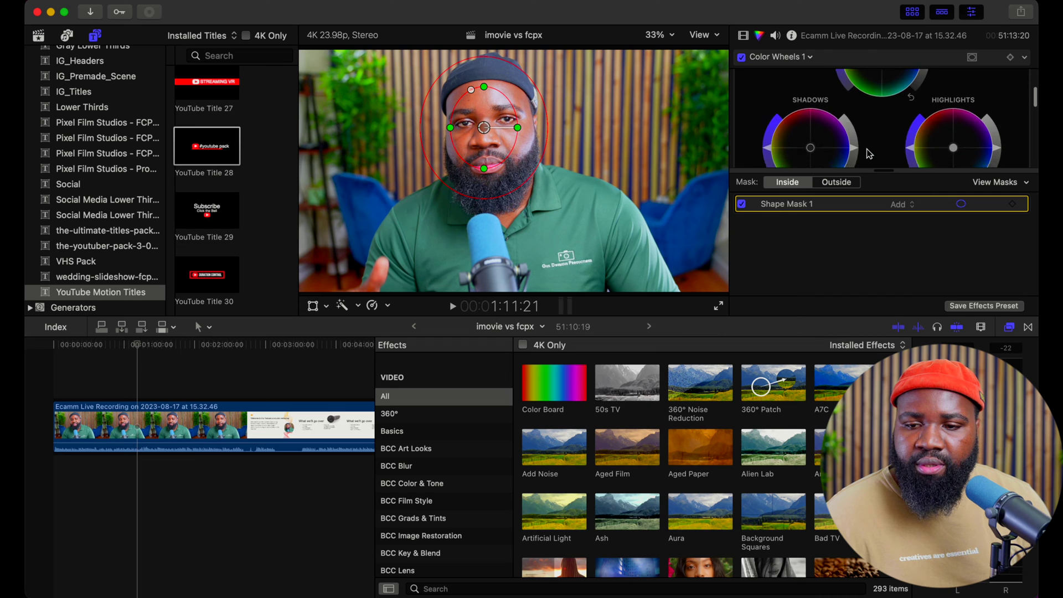
{"action": "left_click_drag", "start_coordinate": [839, 114], "coordinate": [838, 93]}
{"action": "left_click_drag", "start_coordinate": [517, 128], "coordinate": [460, 133]}
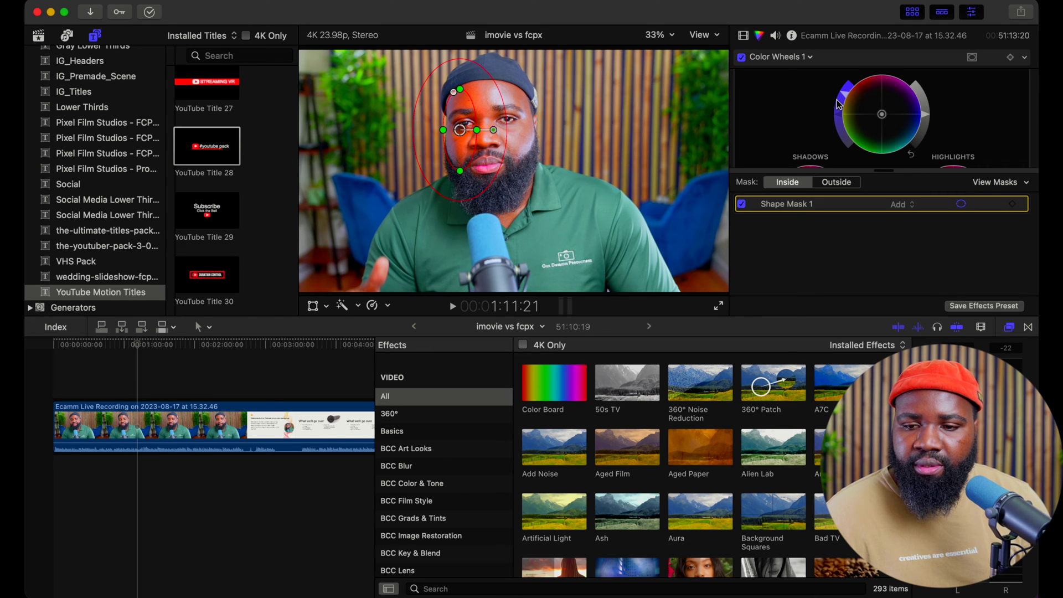
Step: Reset the Global wheel's colour puck to centre and raise the Shadows wheel slightly
{"action": "left_click_drag", "start_coordinate": [844, 97], "coordinate": [923, 107]}
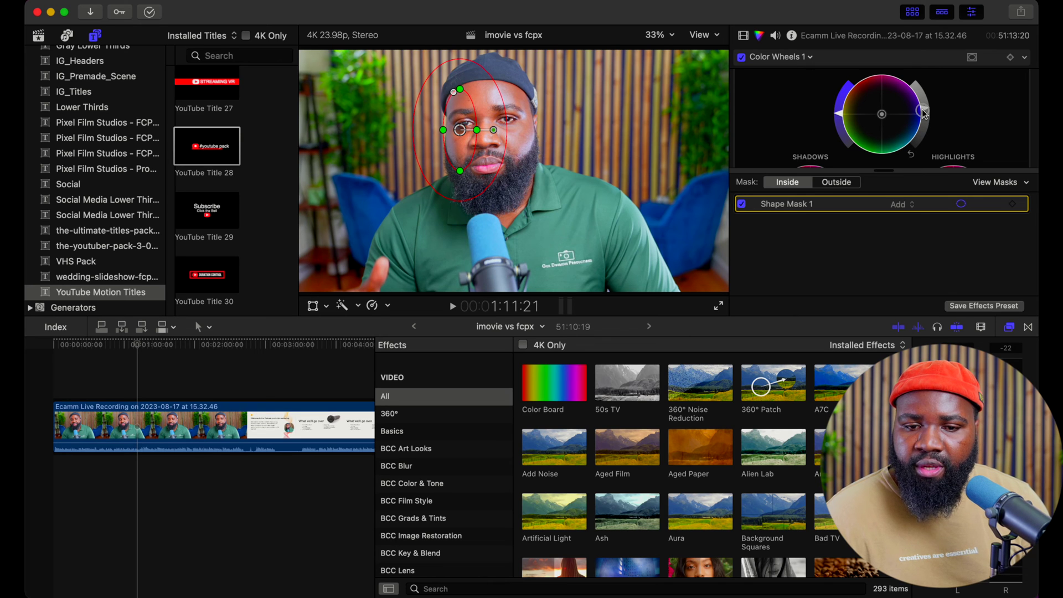
{"action": "scroll", "coordinate": [920, 119], "scroll_direction": "down", "scroll_amount": 2}
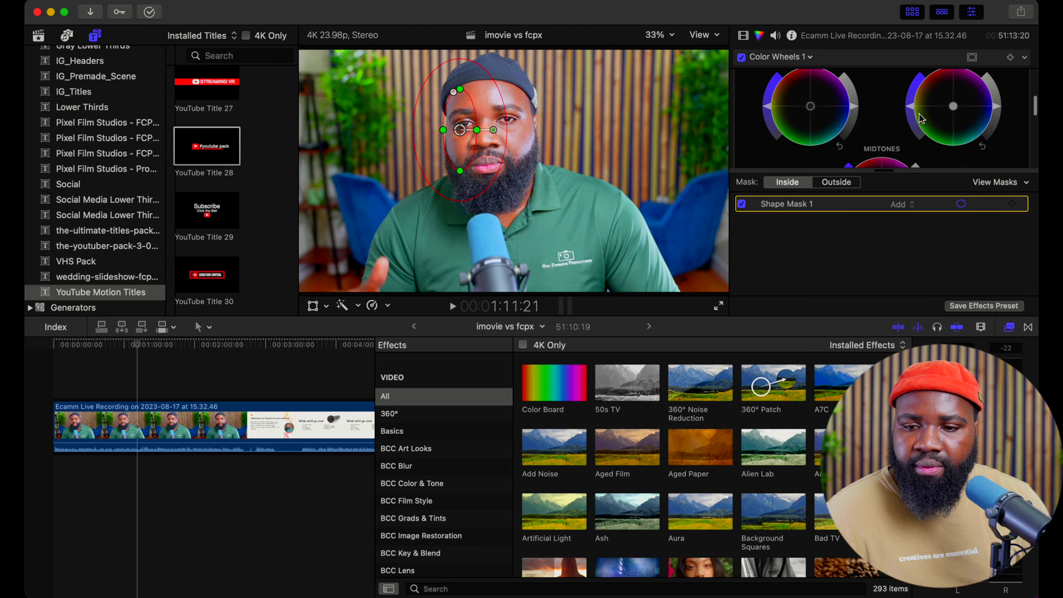
{"action": "scroll", "coordinate": [852, 111], "scroll_direction": "up", "scroll_amount": 2}
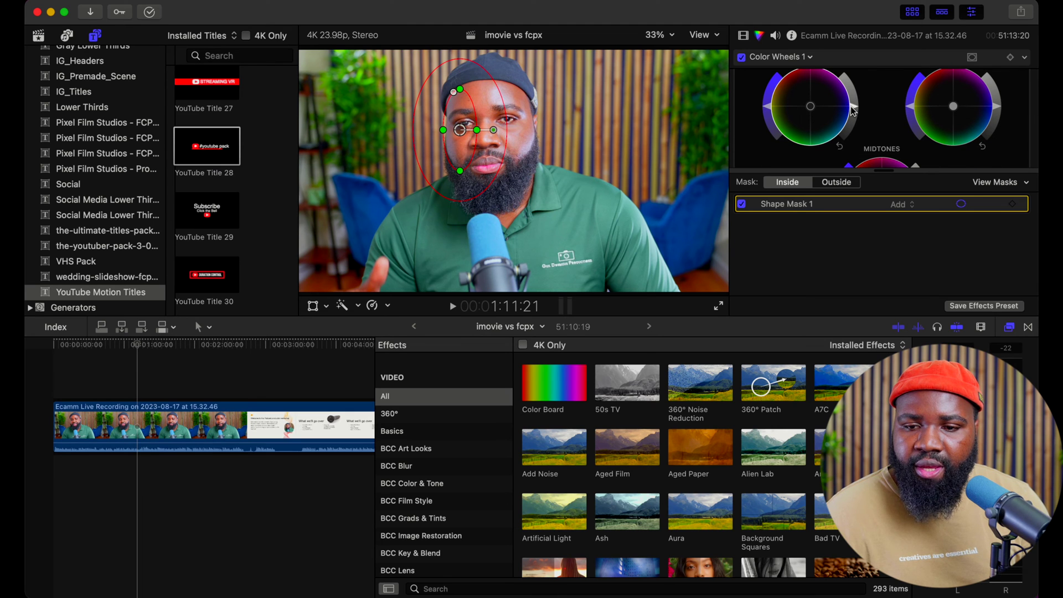
{"action": "scroll", "coordinate": [853, 113], "scroll_direction": "up", "scroll_amount": 1}
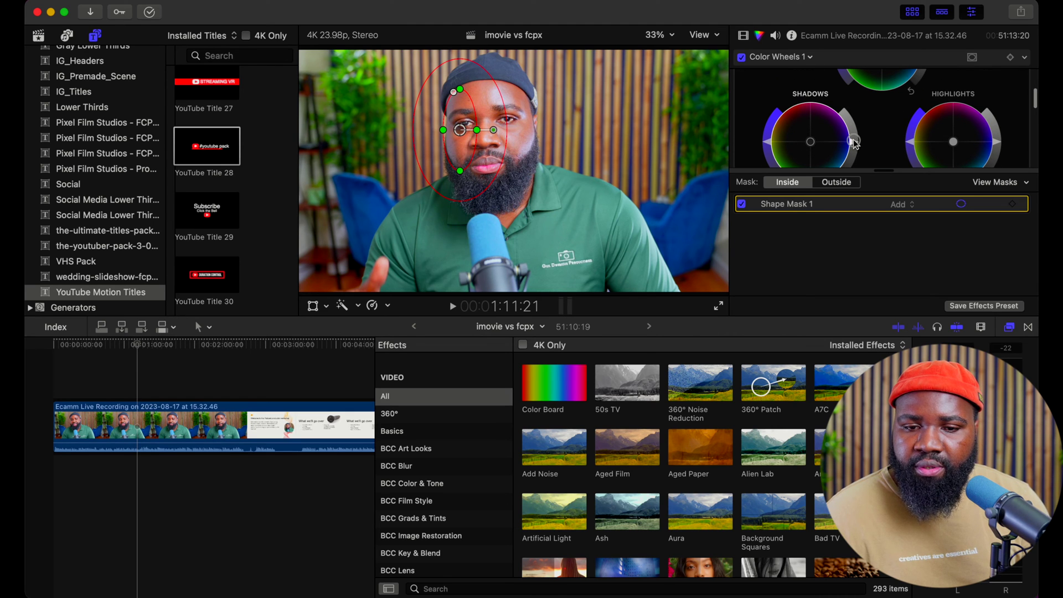
{"action": "scroll", "coordinate": [852, 138], "scroll_direction": "down", "scroll_amount": 2}
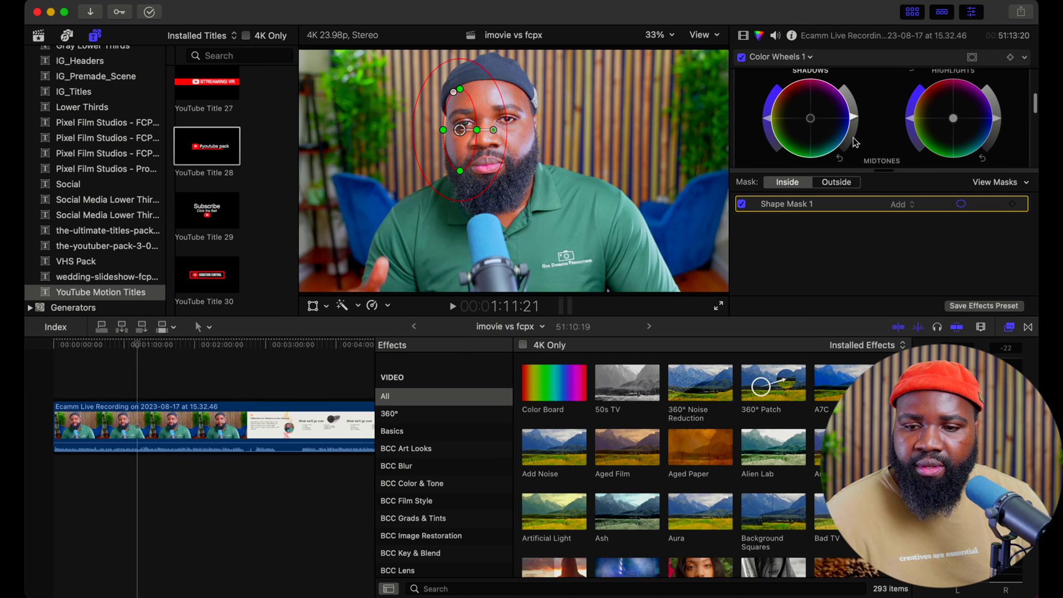
{"action": "left_click_drag", "start_coordinate": [766, 121], "coordinate": [767, 110]}
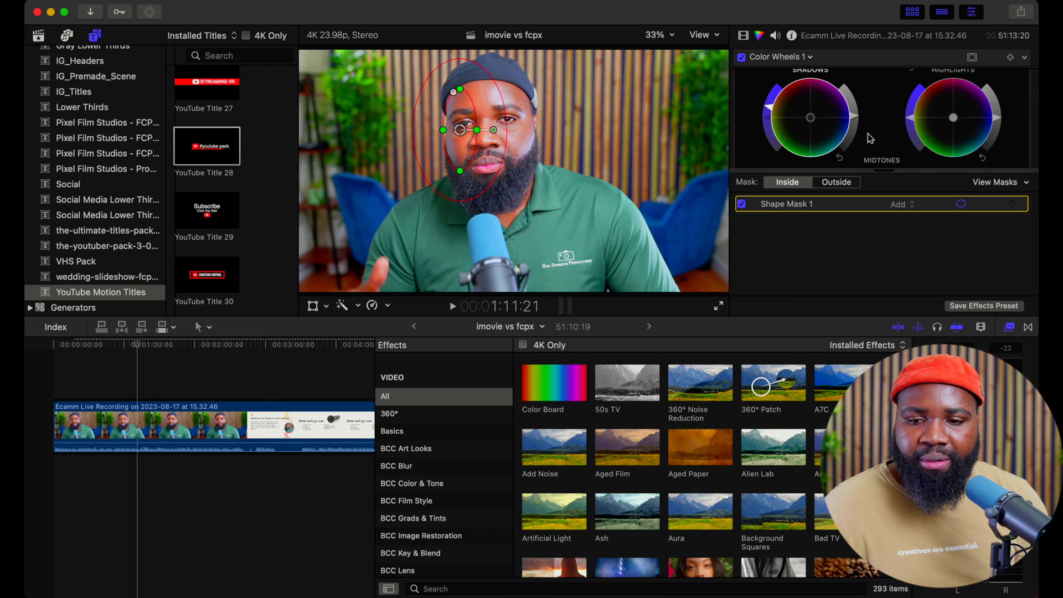
{"action": "scroll", "coordinate": [870, 139], "scroll_direction": "up", "scroll_amount": 3}
{"action": "scroll", "coordinate": [870, 138], "scroll_direction": "up", "scroll_amount": 1}
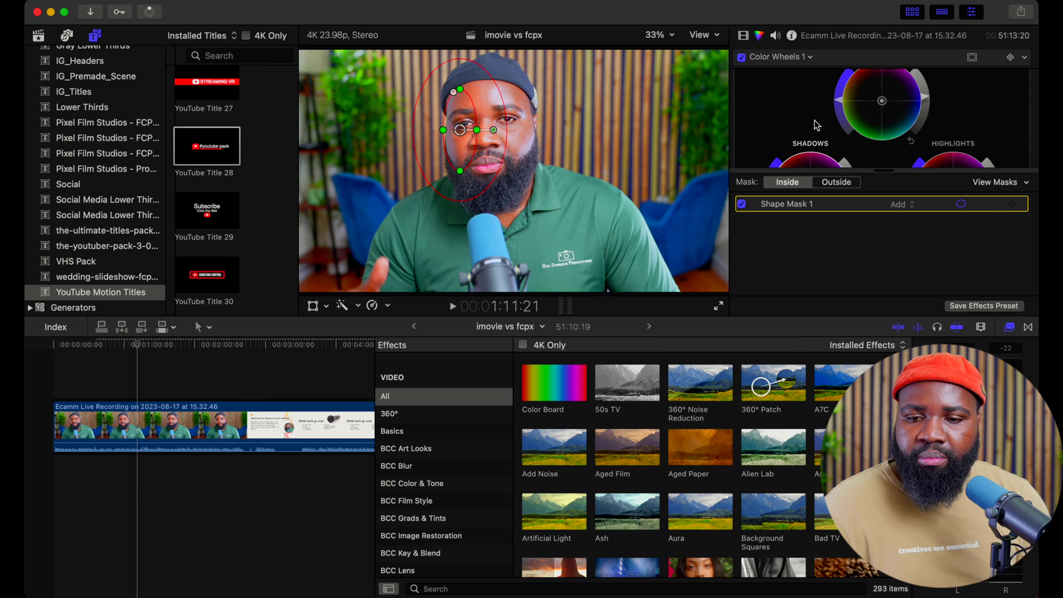
Step: Add an unmasked Color Wheels 2, boost Global saturation, adjust Shadows, and save an effects preset
{"action": "key", "text": "alt+e"}
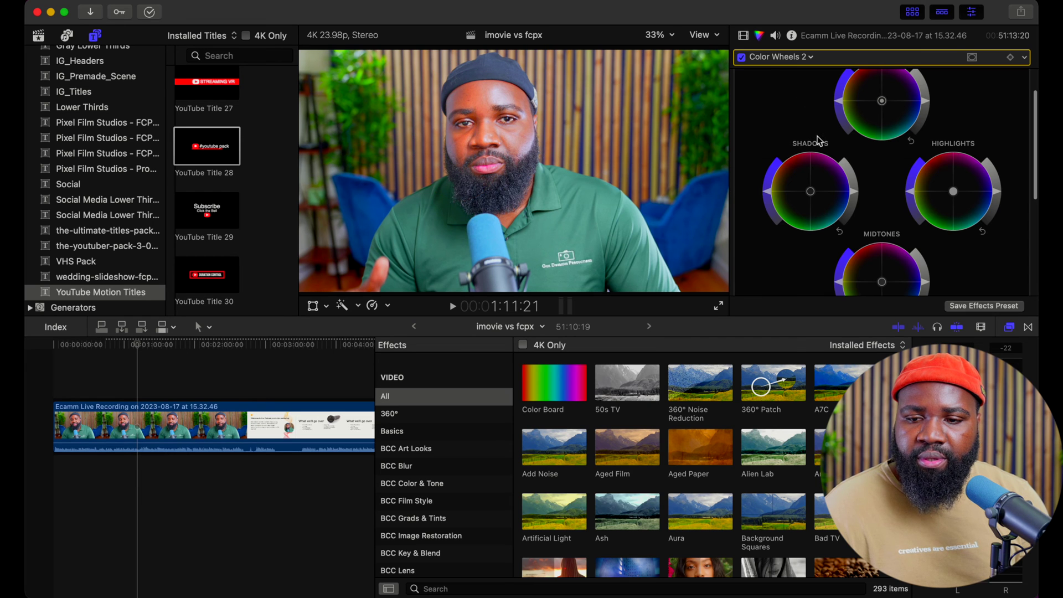
{"action": "left_click_drag", "start_coordinate": [841, 104], "coordinate": [842, 86]}
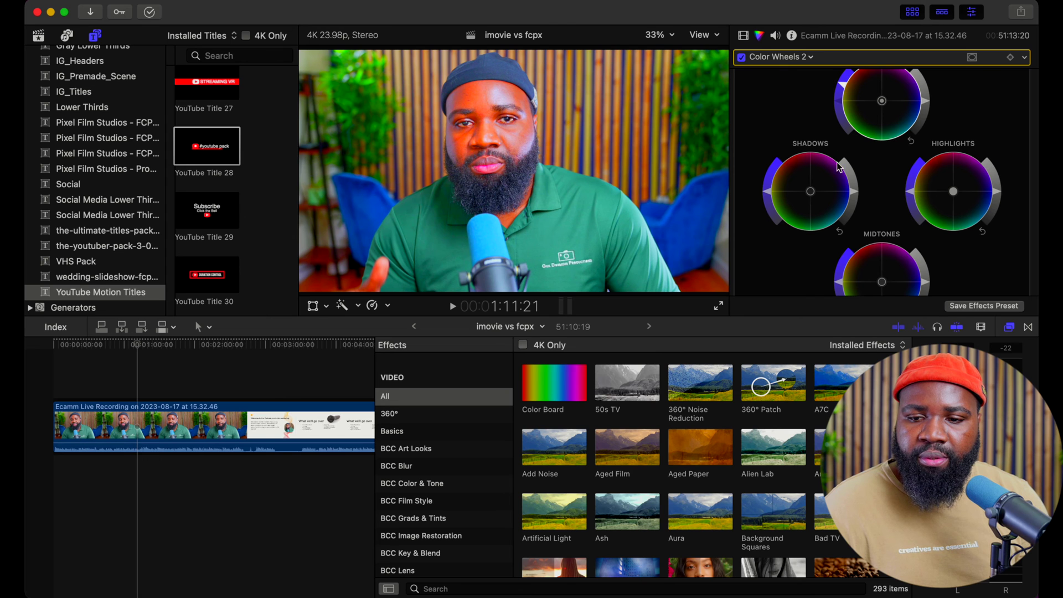
{"action": "left_click_drag", "start_coordinate": [850, 191], "coordinate": [854, 200]}
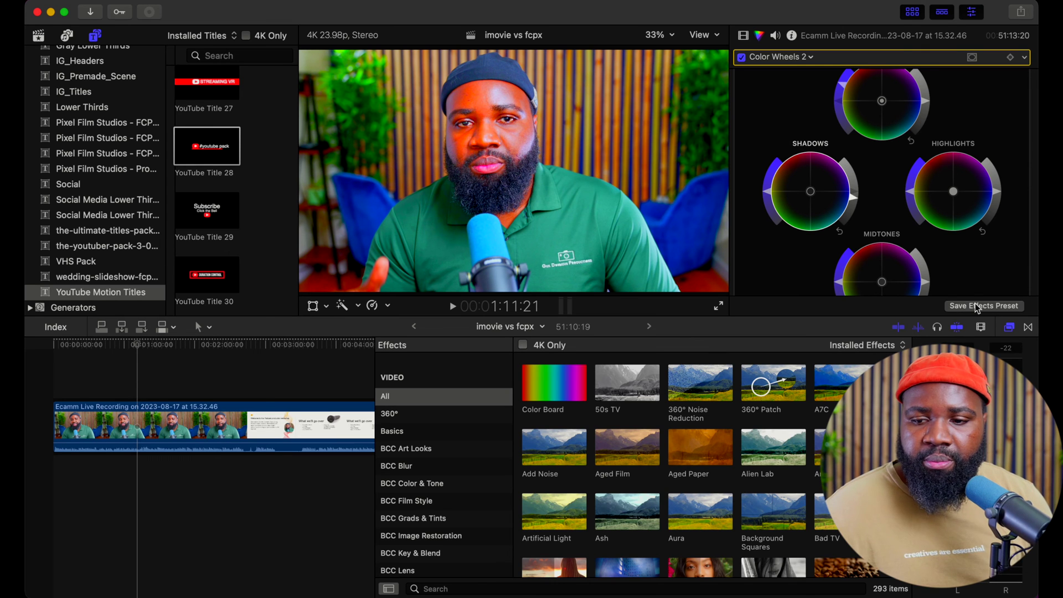
{"action": "left_click", "coordinate": [990, 306]}
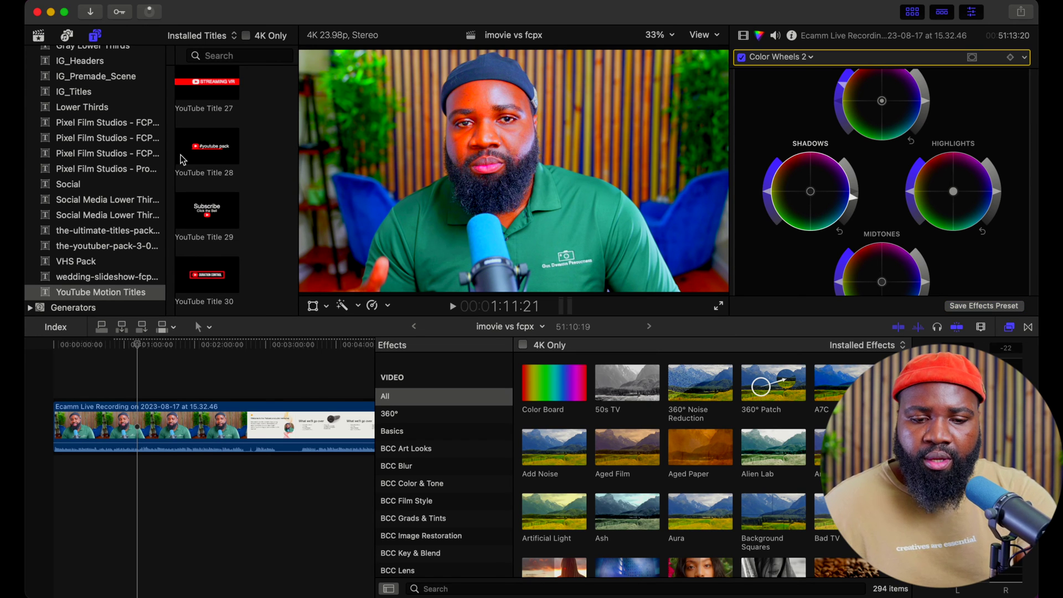
Step: Delete the graded clip and put the Ecamm Live Recording clip from the library into the timeline
{"action": "left_click", "coordinate": [199, 418]}
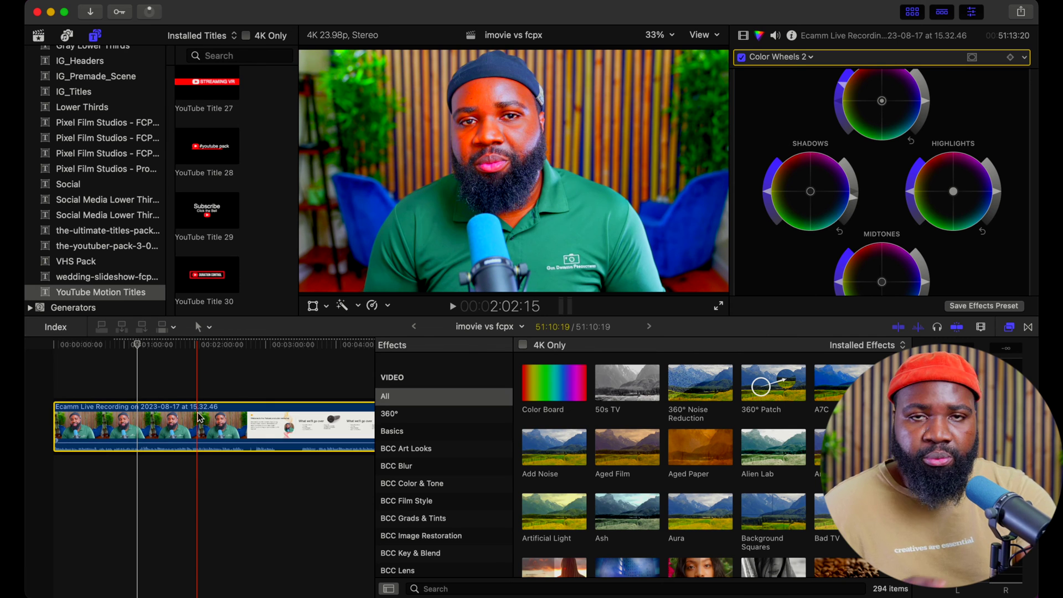
{"action": "key", "text": "Delete"}
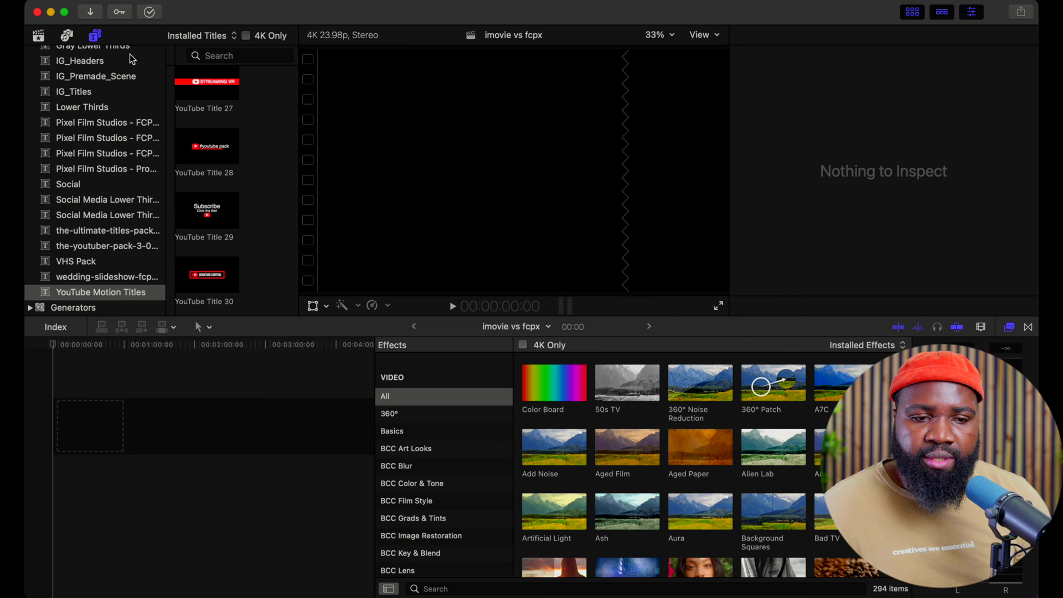
{"action": "left_click", "coordinate": [38, 35]}
{"action": "left_click_drag", "start_coordinate": [233, 247], "coordinate": [166, 426]}
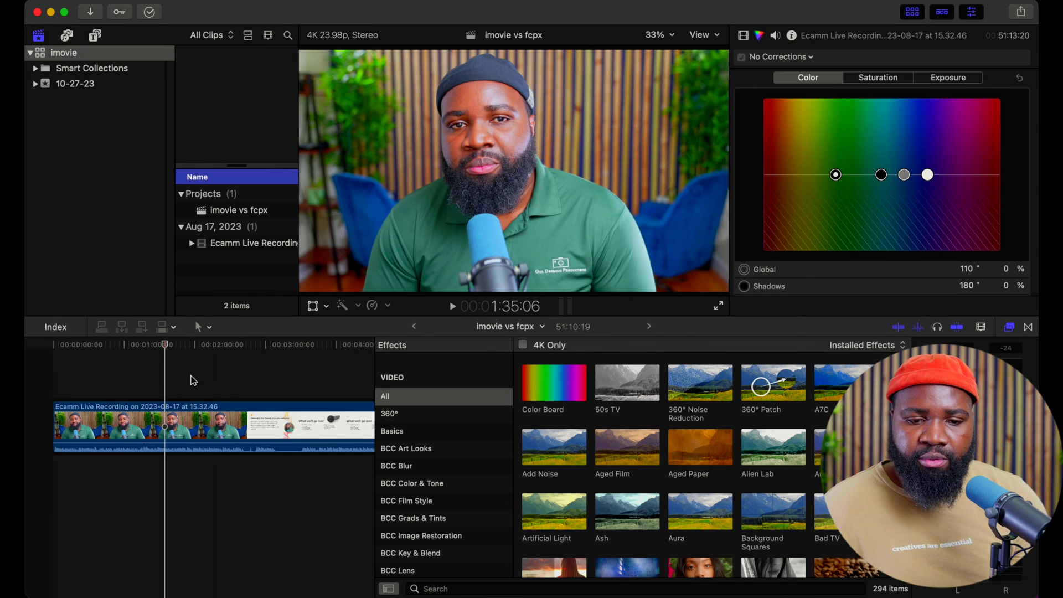
{"action": "scroll", "coordinate": [183, 376], "scroll_direction": "right", "scroll_amount": 5}
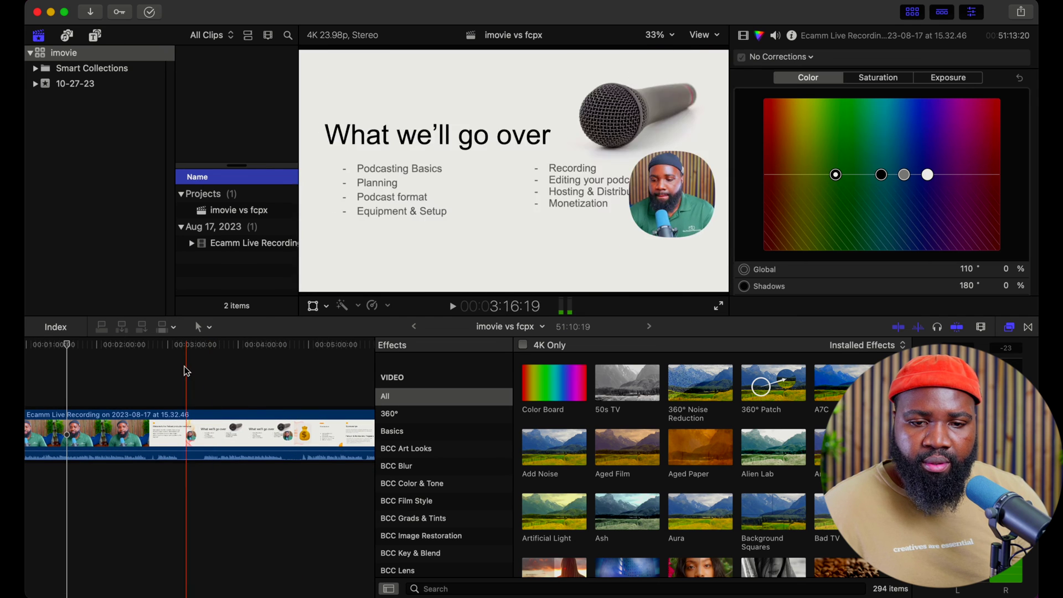
{"action": "left_click", "coordinate": [105, 379]}
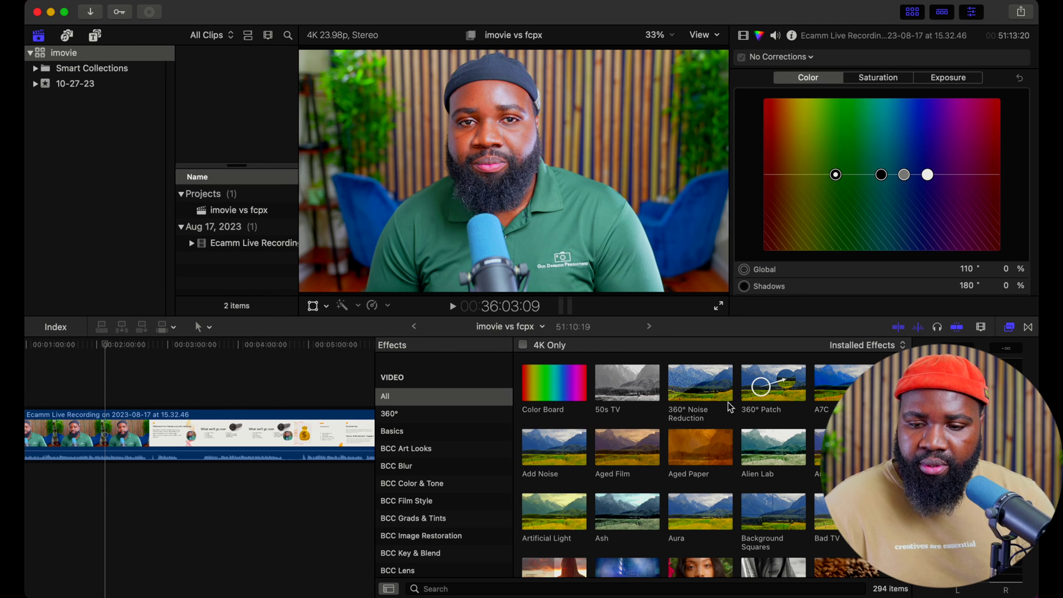
Step: Search the Effects browser for 'imovie' and apply the 'imovie sucks' preset to the clip
{"action": "left_click", "coordinate": [1009, 329]}
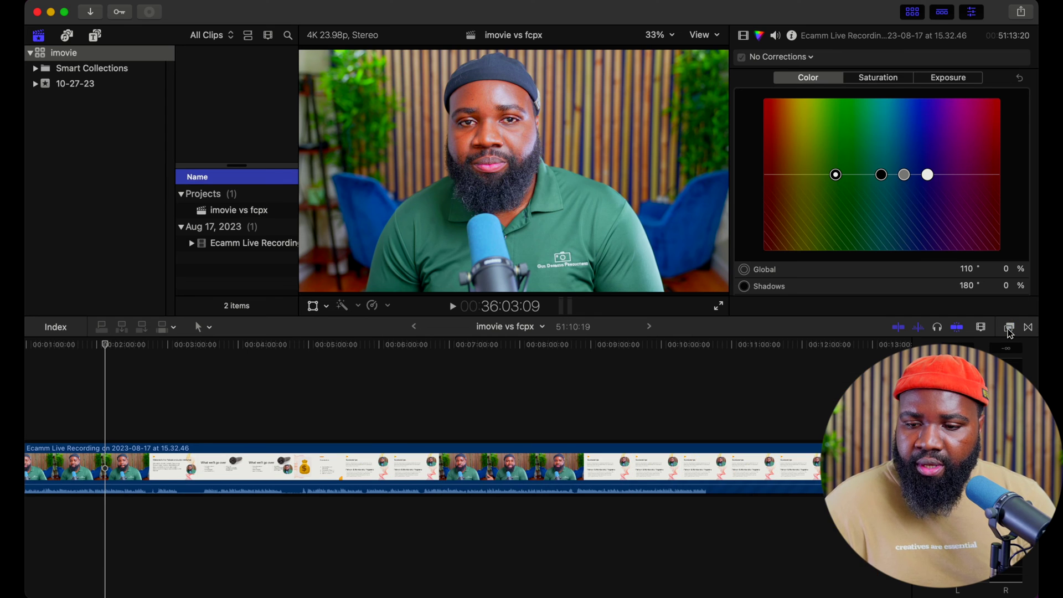
{"action": "left_click", "coordinate": [1009, 328]}
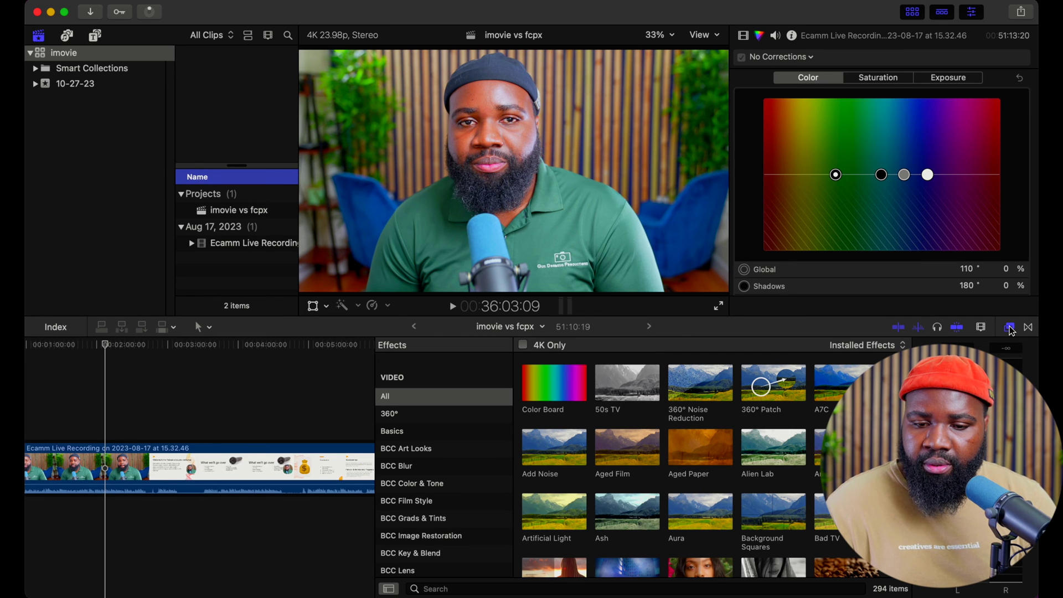
{"action": "left_click", "coordinate": [475, 590]}
{"action": "type", "text": "imov"}
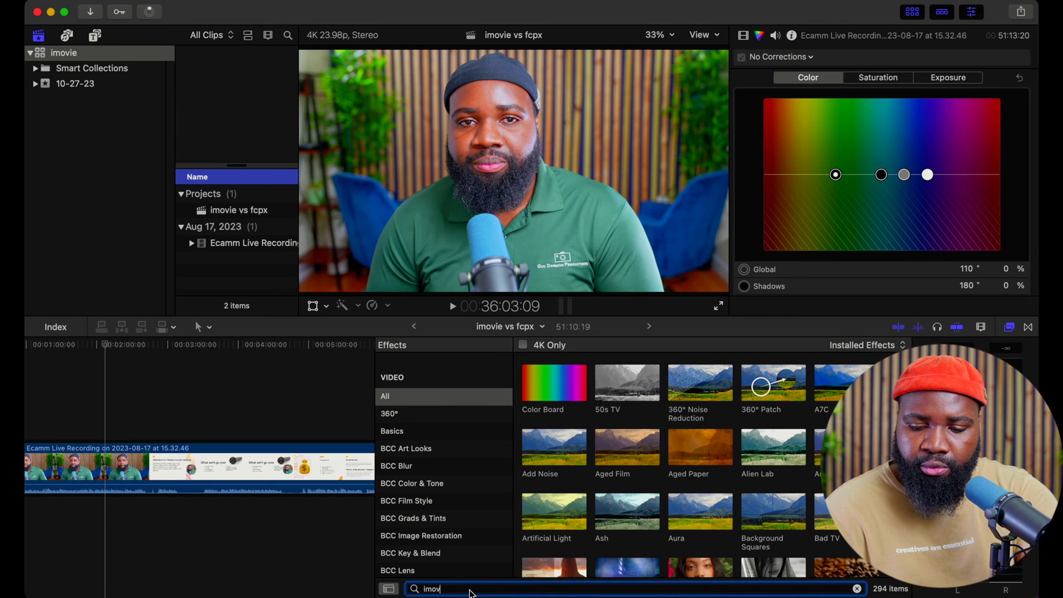
{"action": "type", "text": "ie"}
{"action": "left_click", "coordinate": [428, 397]}
{"action": "left_click_drag", "start_coordinate": [536, 386], "coordinate": [109, 468]}
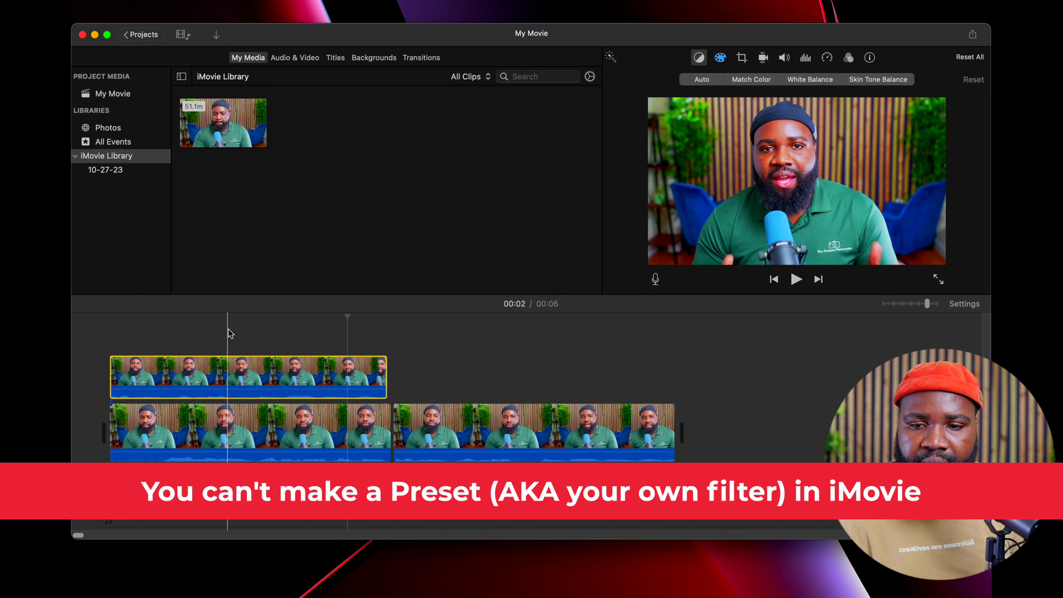
Step: Open iMovie's Color Correction controls and nudge the brightness, saturation and temperature sliders
{"action": "left_click", "coordinate": [719, 57]}
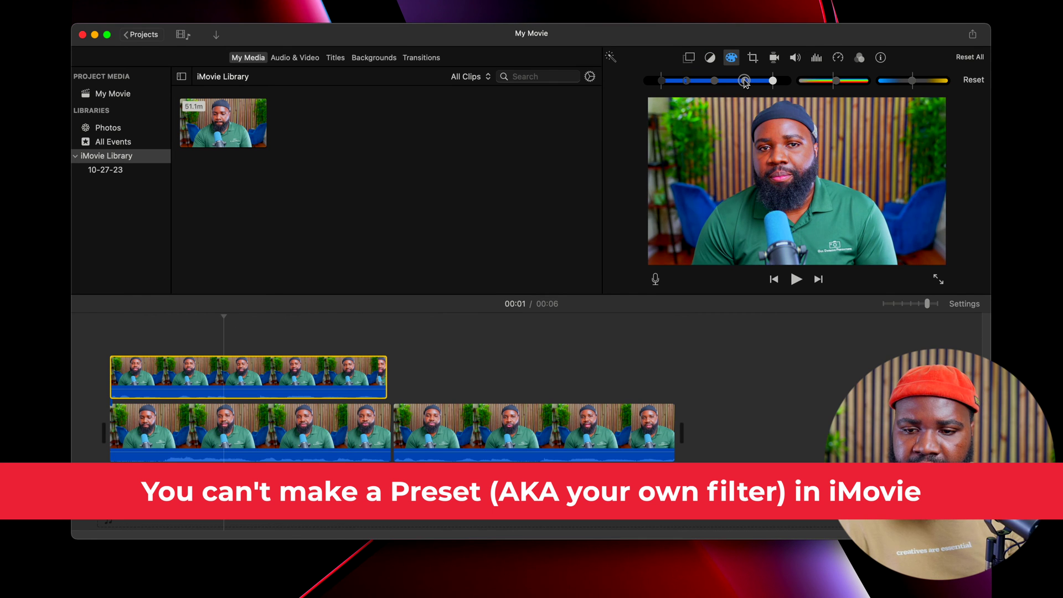
{"action": "left_click_drag", "start_coordinate": [750, 82], "coordinate": [745, 84]}
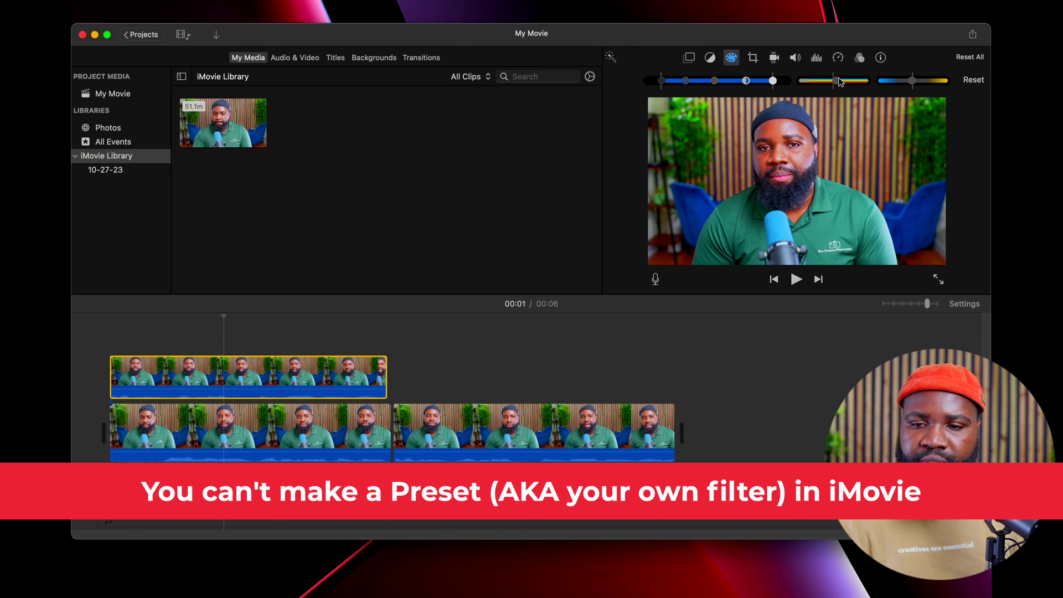
{"action": "mouse_move", "coordinate": [840, 82]}
{"action": "left_mouse_down"}
{"action": "mouse_move", "coordinate": [858, 82]}
{"action": "mouse_move", "coordinate": [845, 86]}
{"action": "left_mouse_up"}
{"action": "mouse_move", "coordinate": [910, 82]}
{"action": "left_mouse_down"}
{"action": "mouse_move", "coordinate": [895, 82]}
{"action": "mouse_move", "coordinate": [912, 84]}
{"action": "left_mouse_up"}
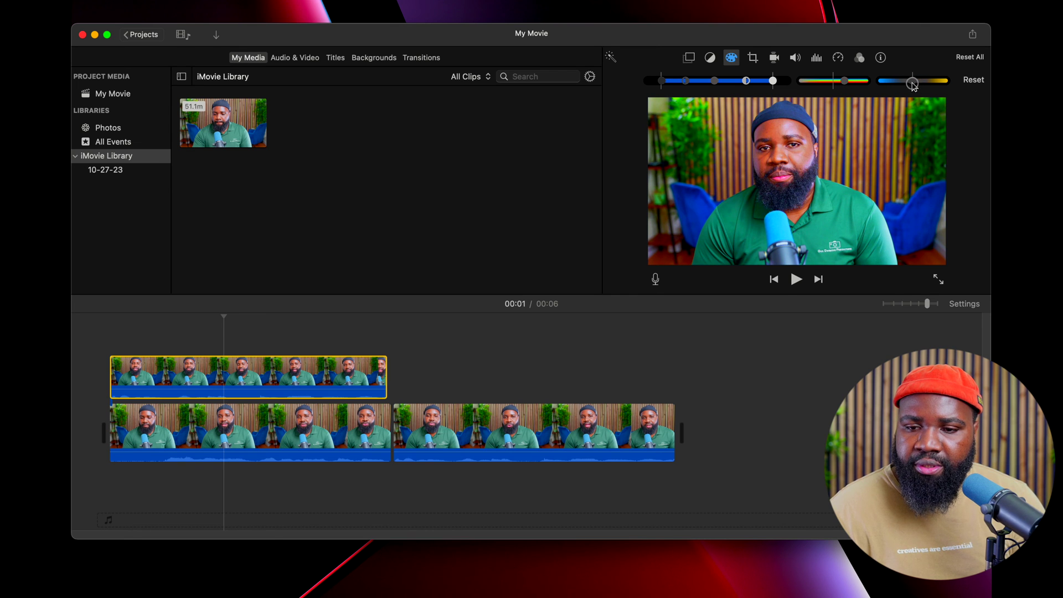
{"action": "mouse_move", "coordinate": [712, 83]}
{"action": "left_mouse_down"}
{"action": "mouse_move", "coordinate": [703, 83]}
{"action": "mouse_move", "coordinate": [713, 87]}
{"action": "left_mouse_up"}
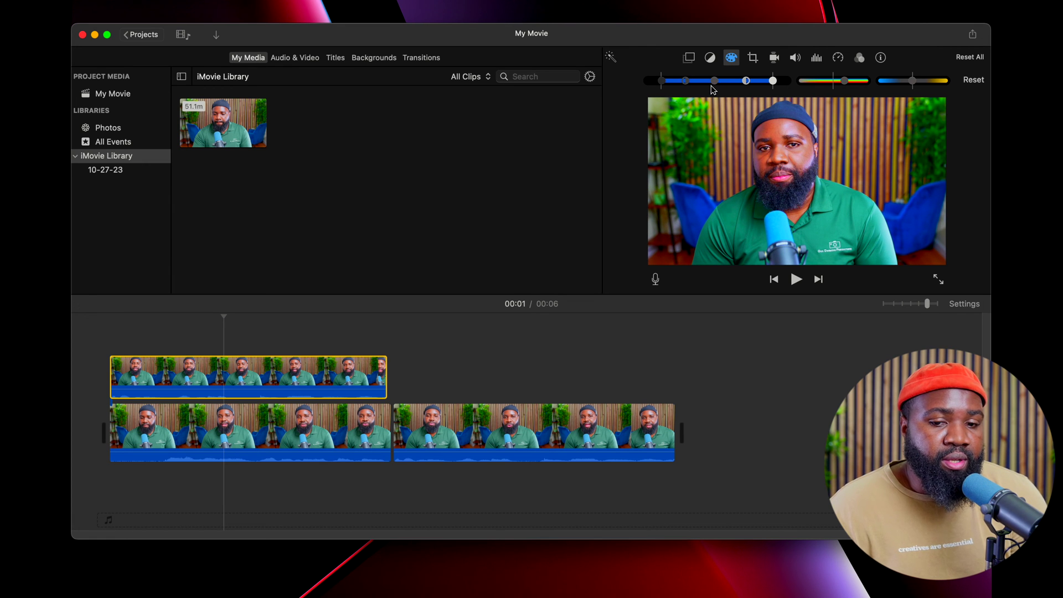
{"action": "left_click_drag", "start_coordinate": [667, 83], "coordinate": [667, 83]}
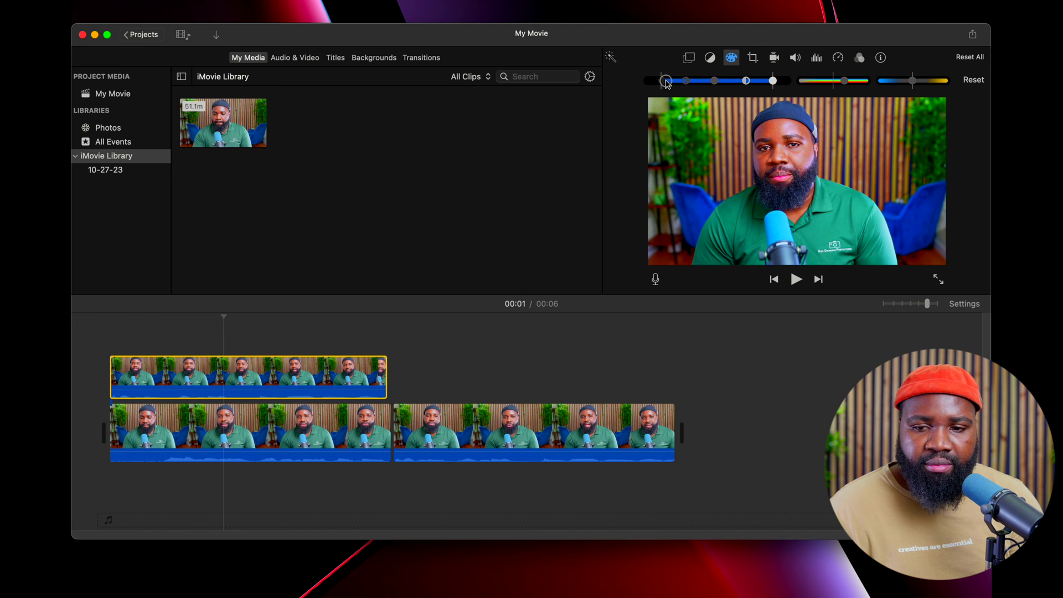